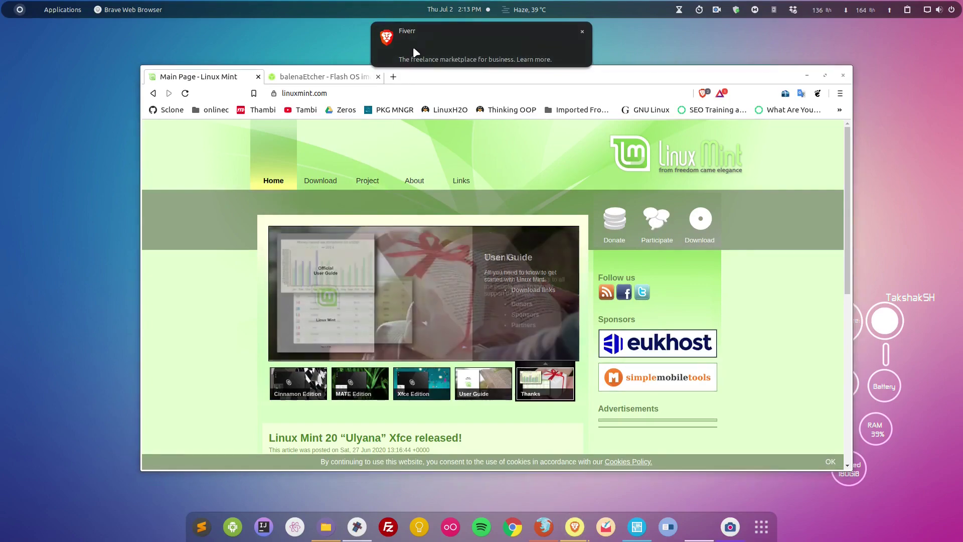
# Step: Go to the linuxmint.com Download page and scroll down to the Download links table
pyautogui.click(308, 183)
pyautogui.scroll(-6, 419, 244)
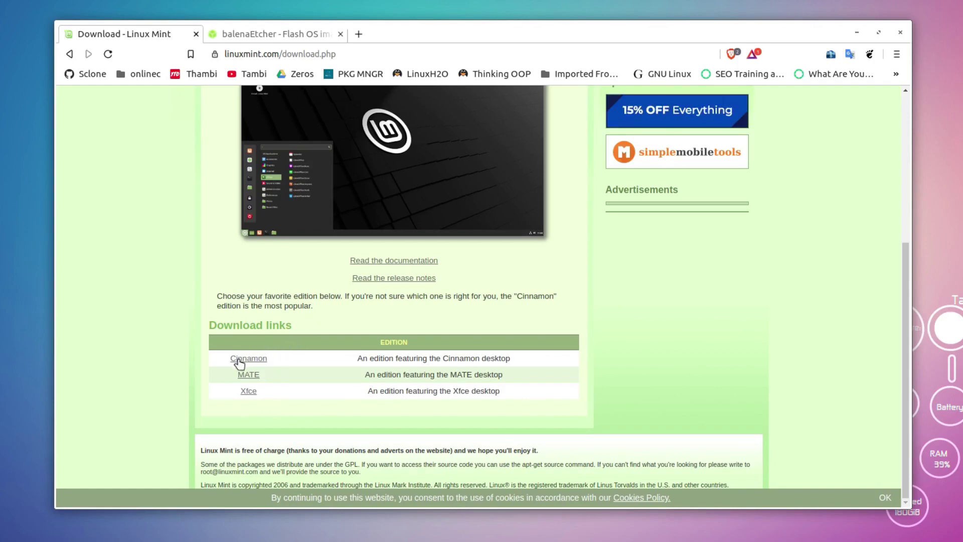
# Step: Open the Linux Mint 20 'Ulyana' Cinnamon 64-bit page and browse its download mirrors
pyautogui.click(259, 360)
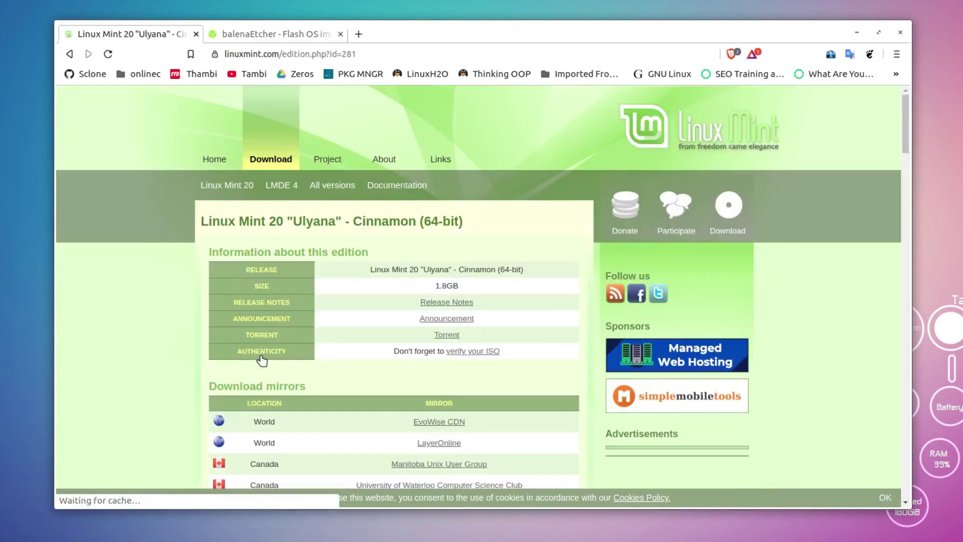
pyautogui.scroll(-4, 266, 346)
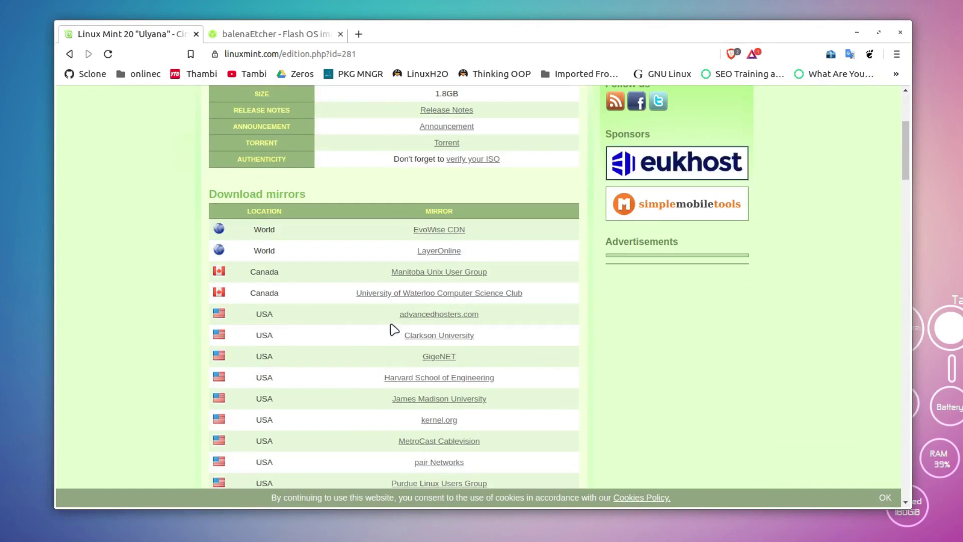
pyautogui.scroll(-6, 389, 313)
pyautogui.scroll(-6, 334, 183)
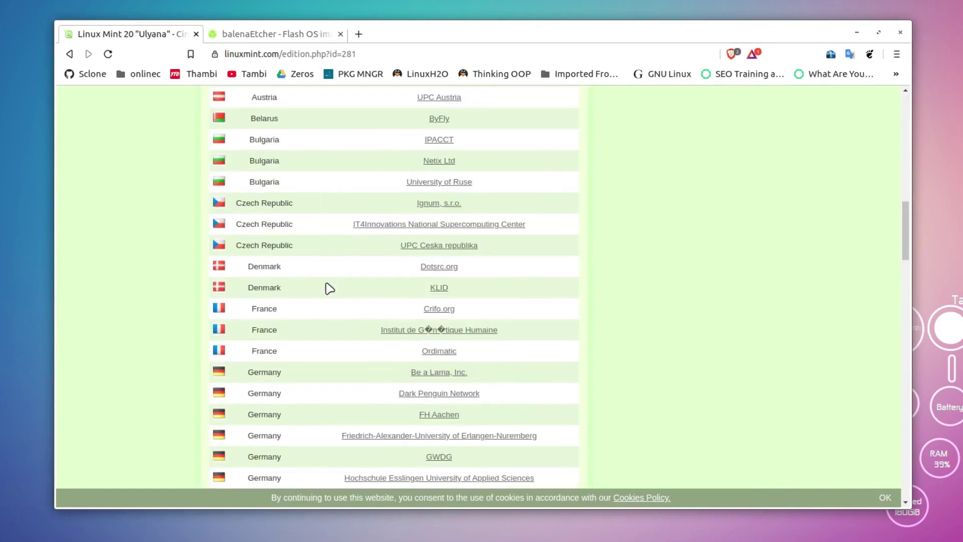
pyautogui.scroll(12, 327, 291)
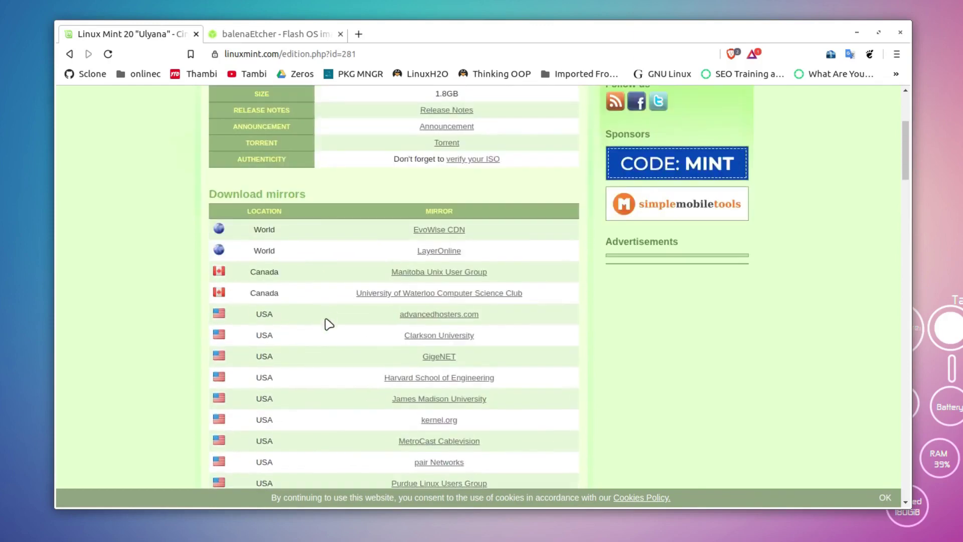
# Step: Start the EvoWise CDN download, select the ISO file name, then cancel the download
pyautogui.click(447, 230)
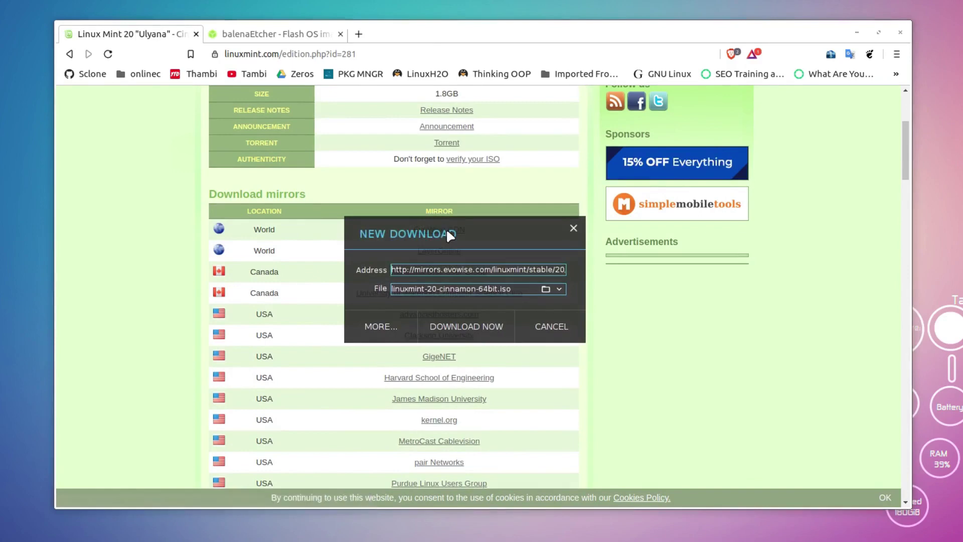
pyautogui.tripleClick(500, 289)
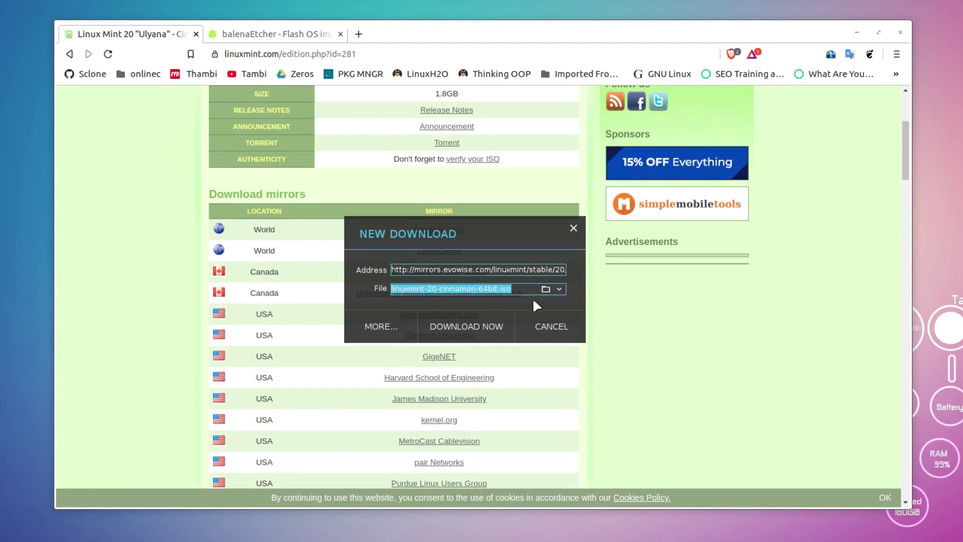
pyautogui.click(561, 332)
pyautogui.scroll(4, 610, 336)
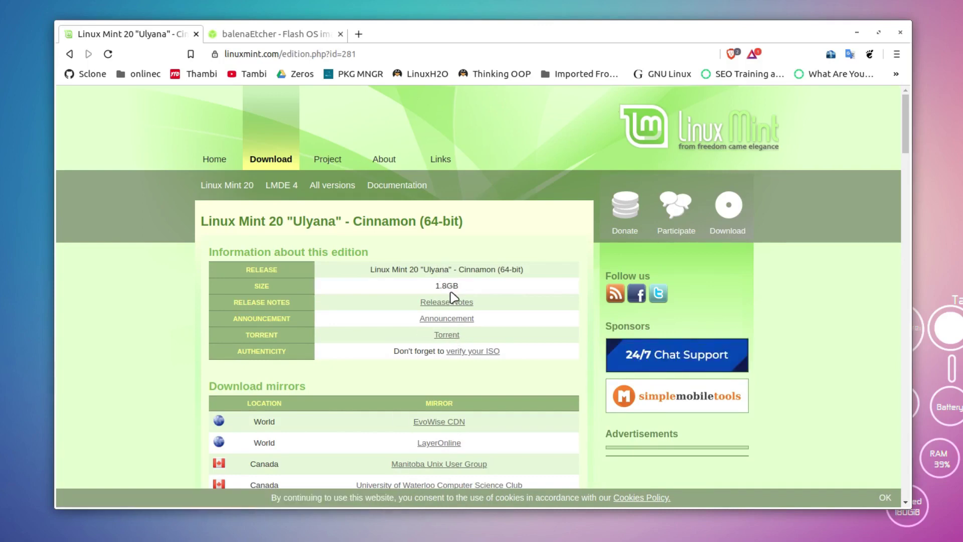
pyautogui.scroll(-4, 449, 289)
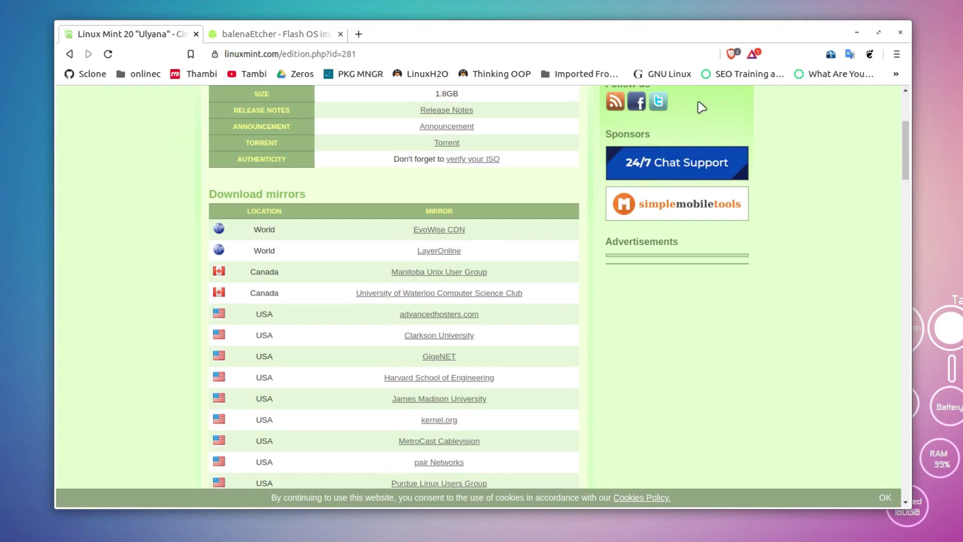
pyautogui.click(277, 538)
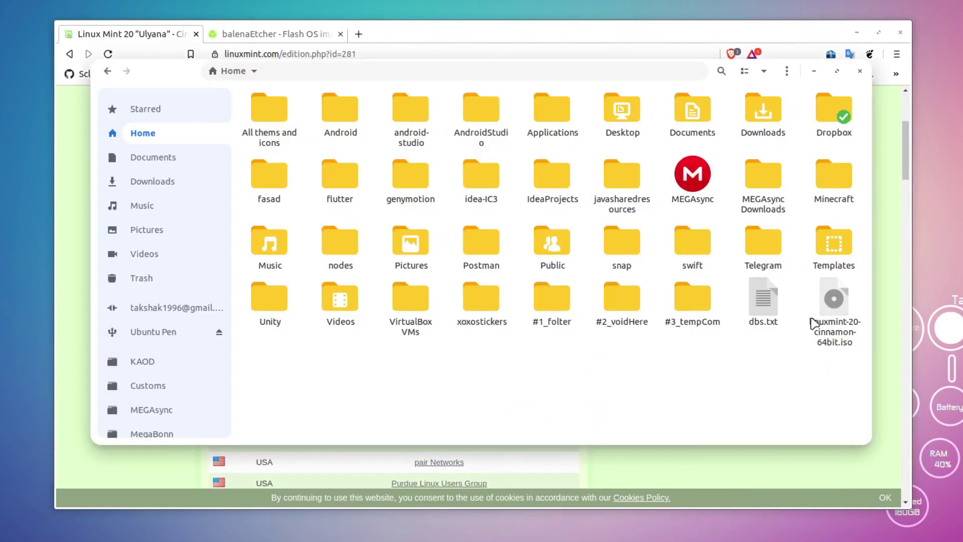
pyautogui.click(828, 339)
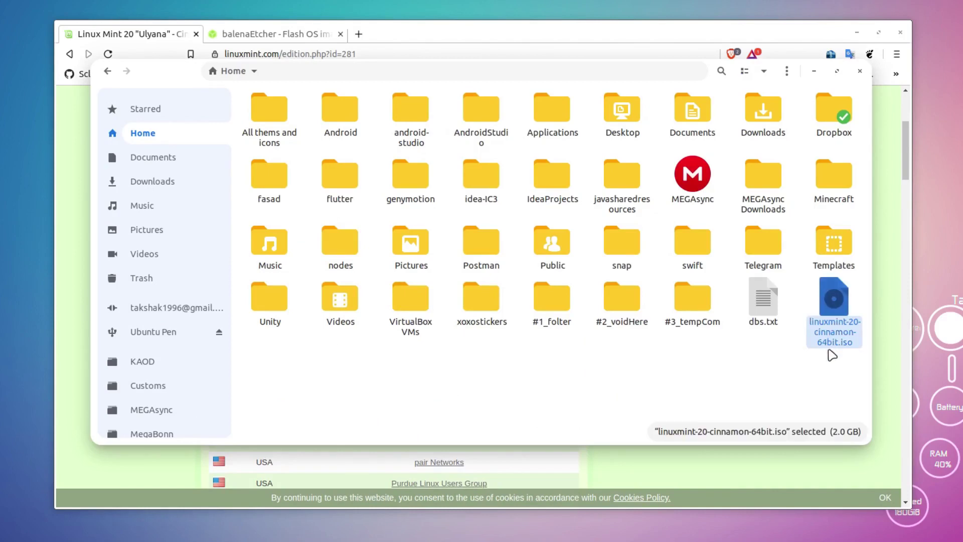
pyautogui.click(559, 402)
pyautogui.click(814, 72)
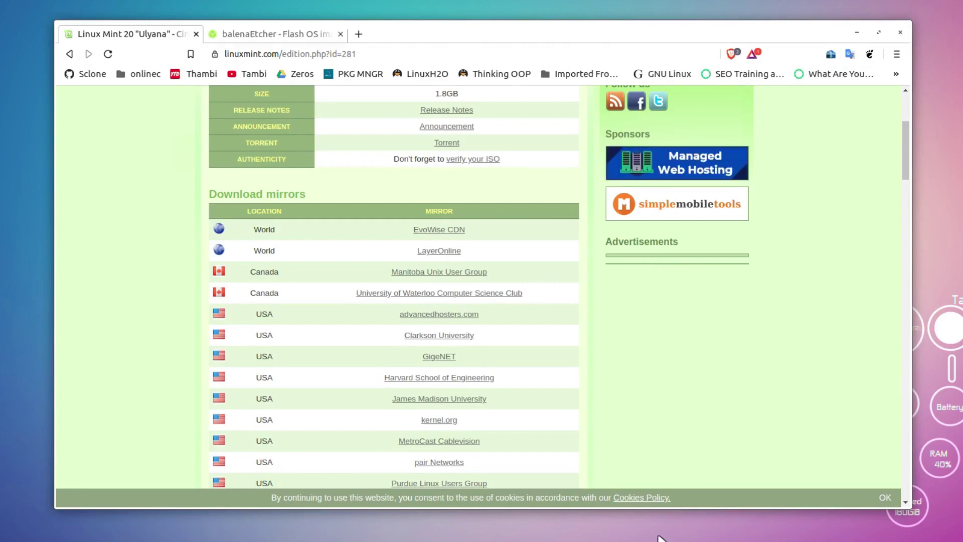
pyautogui.hotkey('alt', 'Tab')
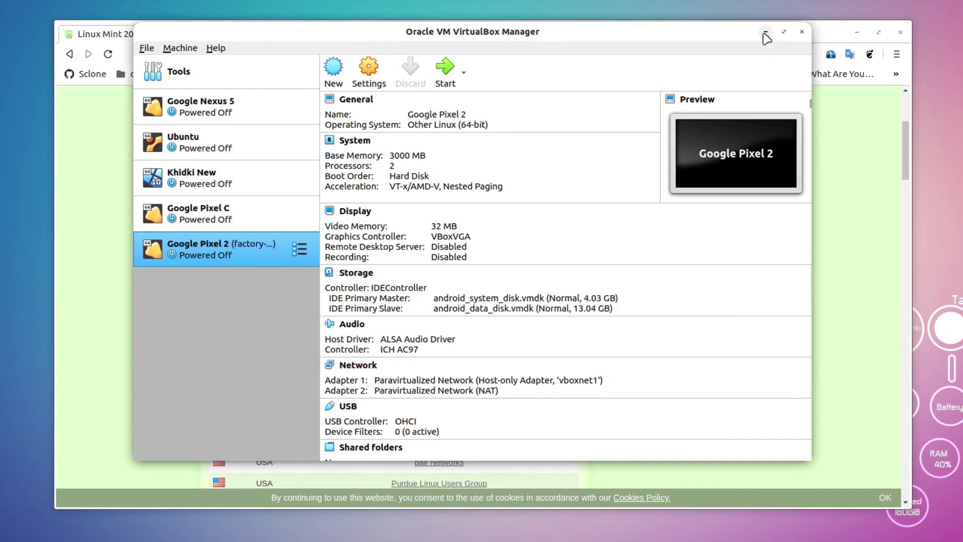
pyautogui.click(766, 33)
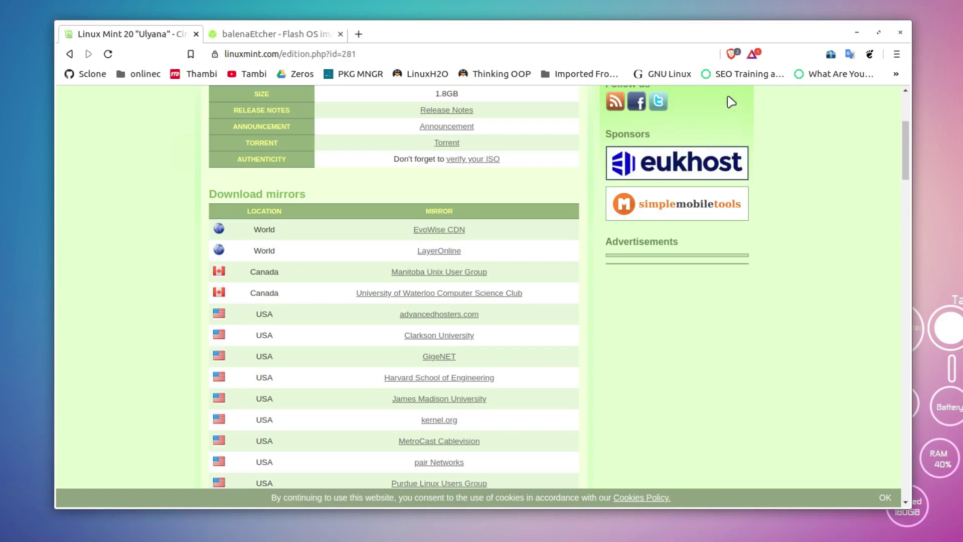
# Step: View the balenaEtcher v1.5.100 tab, then minimize Brave to the desktop
pyautogui.click(315, 35)
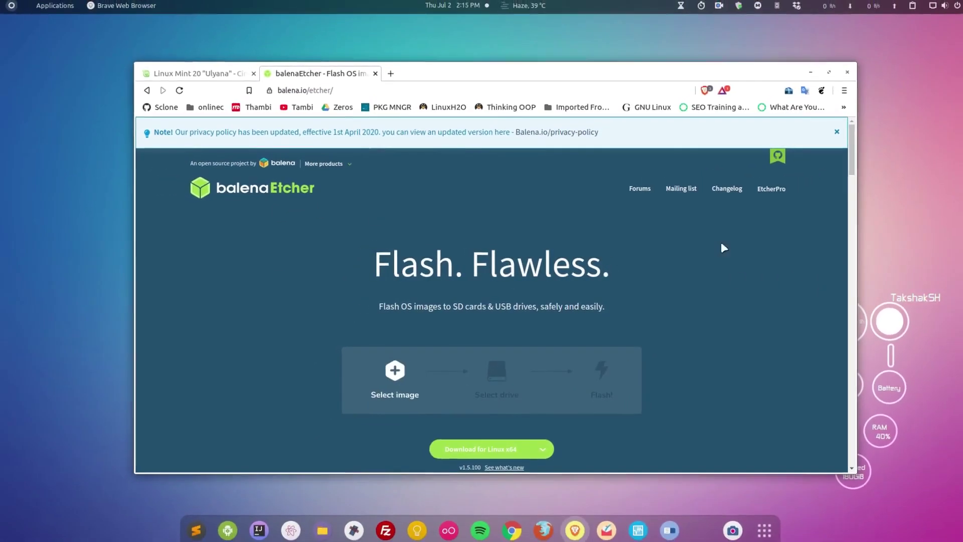
pyautogui.click(805, 76)
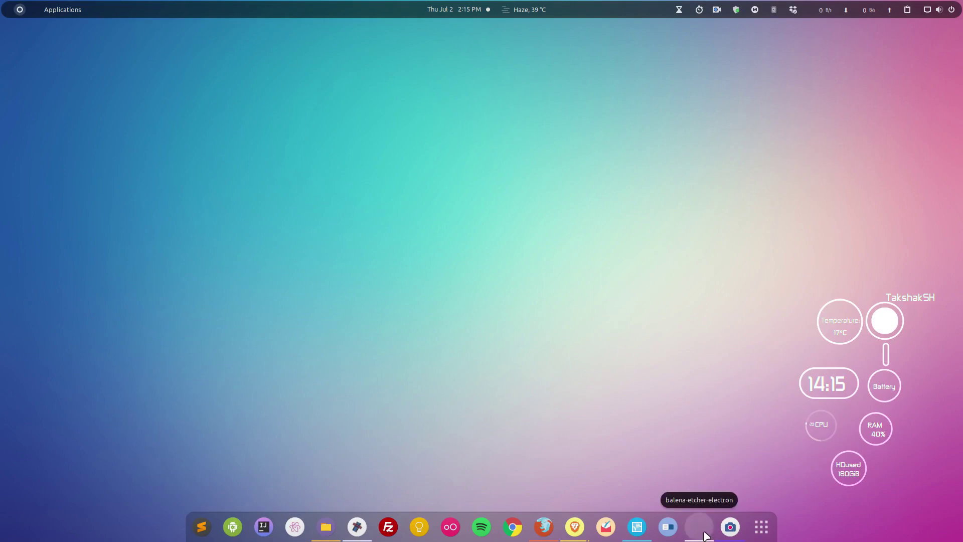
# Step: Launch balenaEtcher, pick linuxmint-20-cinnamon-64bit.iso from Home as the image, then minimize Etcher
pyautogui.click(700, 527)
pyautogui.moveTo(471, 172); pyautogui.dragTo(469, 155)
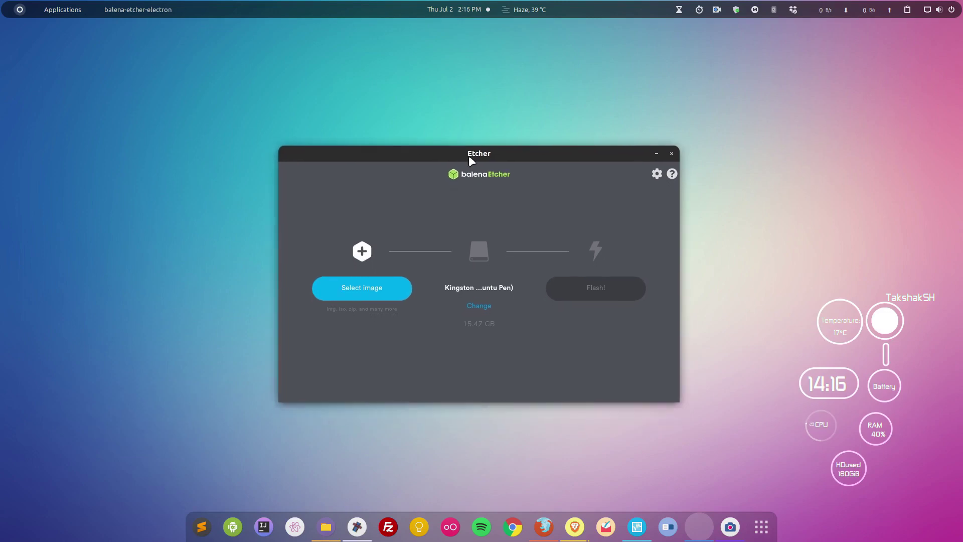
pyautogui.click(391, 291)
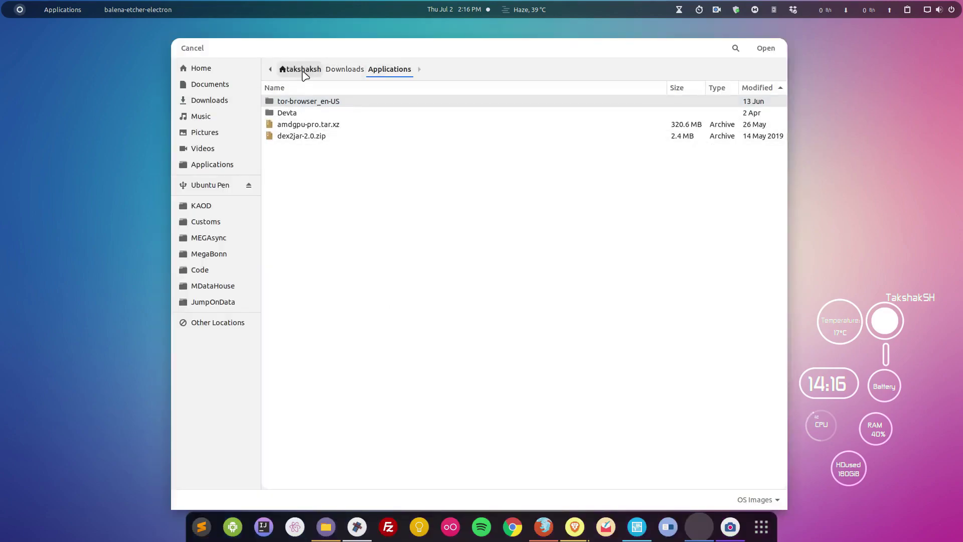
pyautogui.click(301, 71)
pyautogui.scroll(-1, 311, 462)
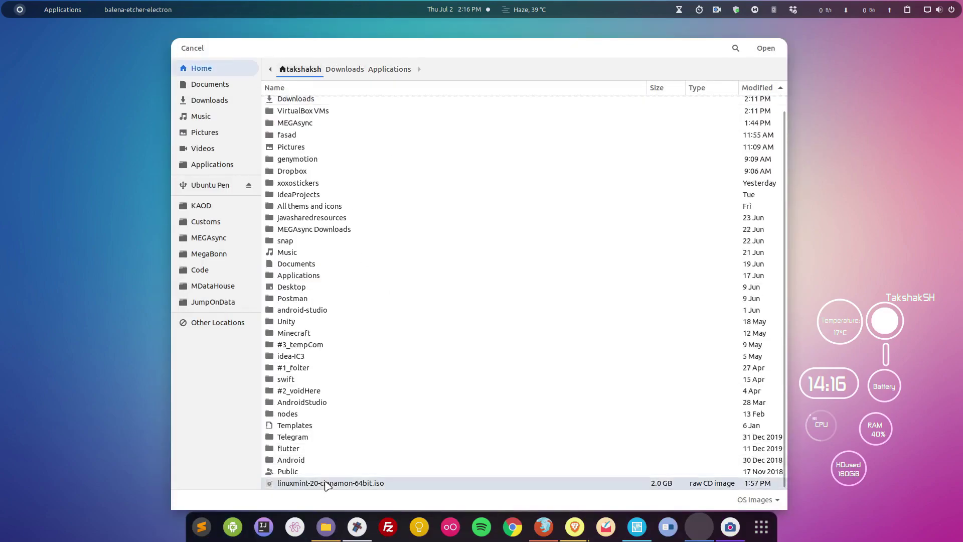
pyautogui.doubleClick(365, 483)
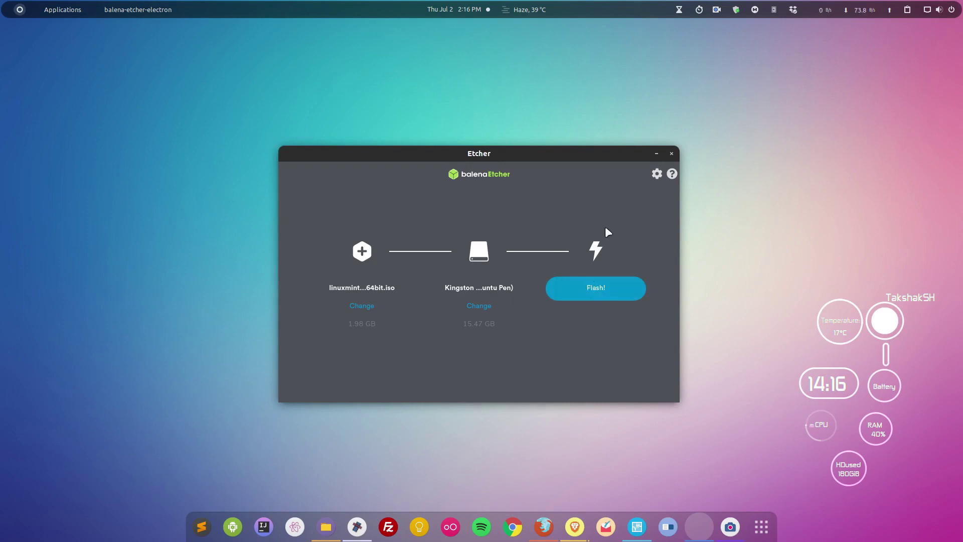
pyautogui.click(656, 154)
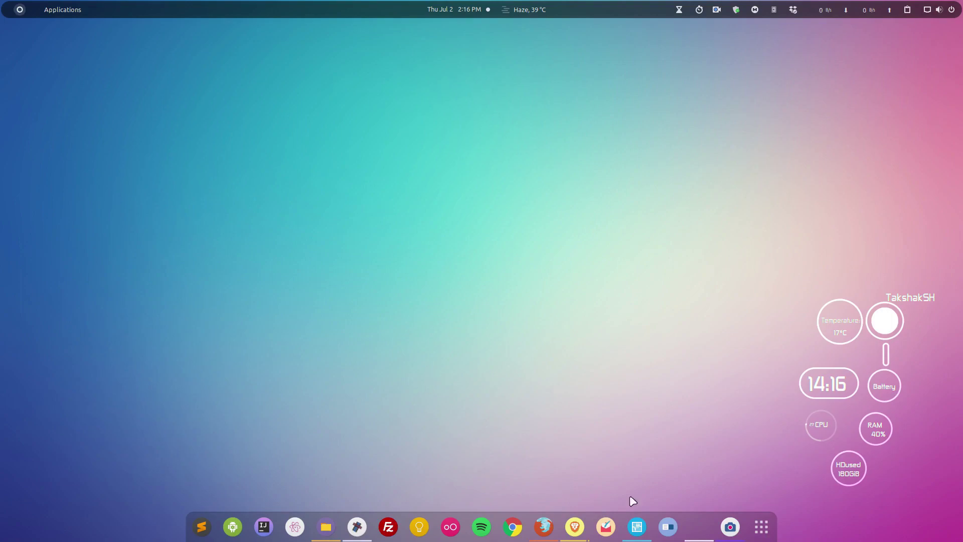
# Step: Bring up VirtualBox Manager from the dock and open the Create Virtual Machine dialog
pyautogui.click(637, 527)
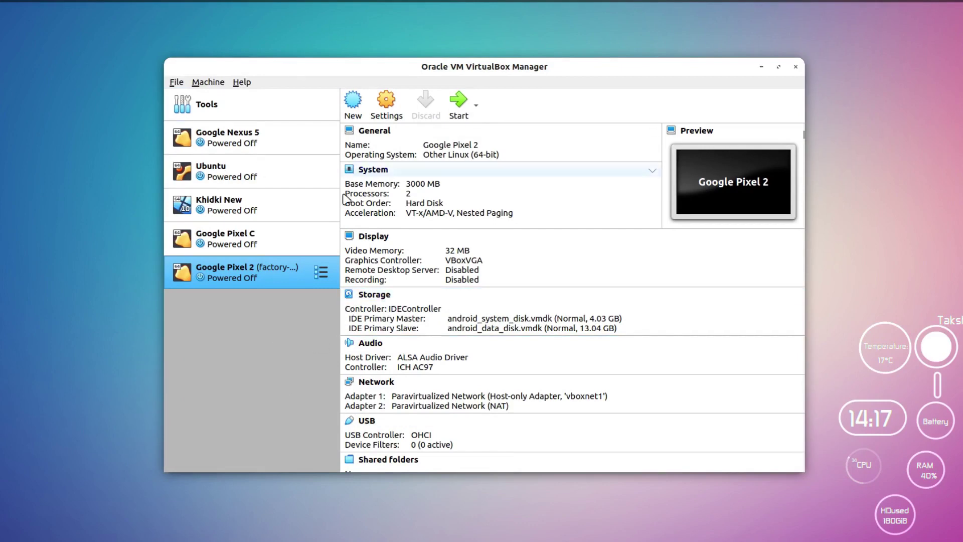
pyautogui.click(358, 114)
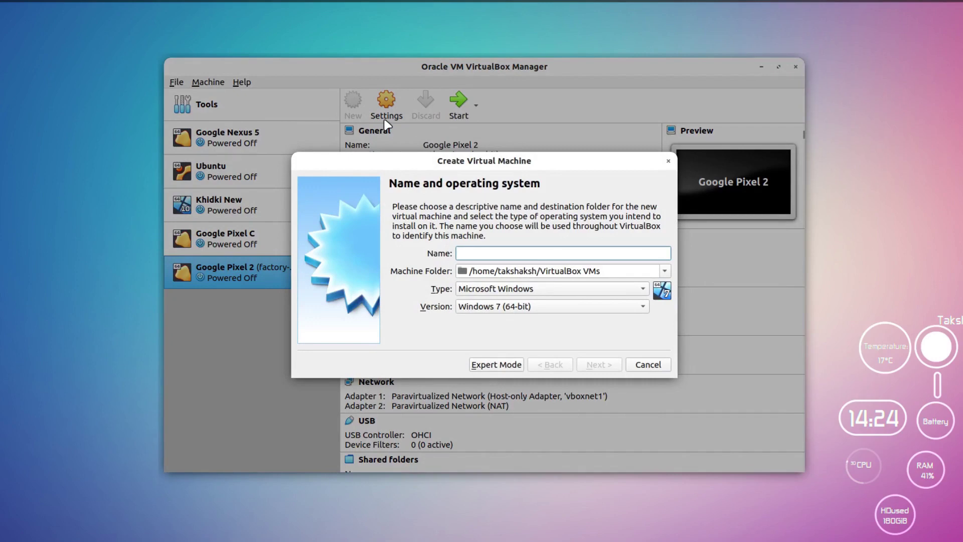
# Step: Name the machine 'Linux Mint', keep type Linux, and give it 4487 MB of memory
pyautogui.write('Linux Mint')
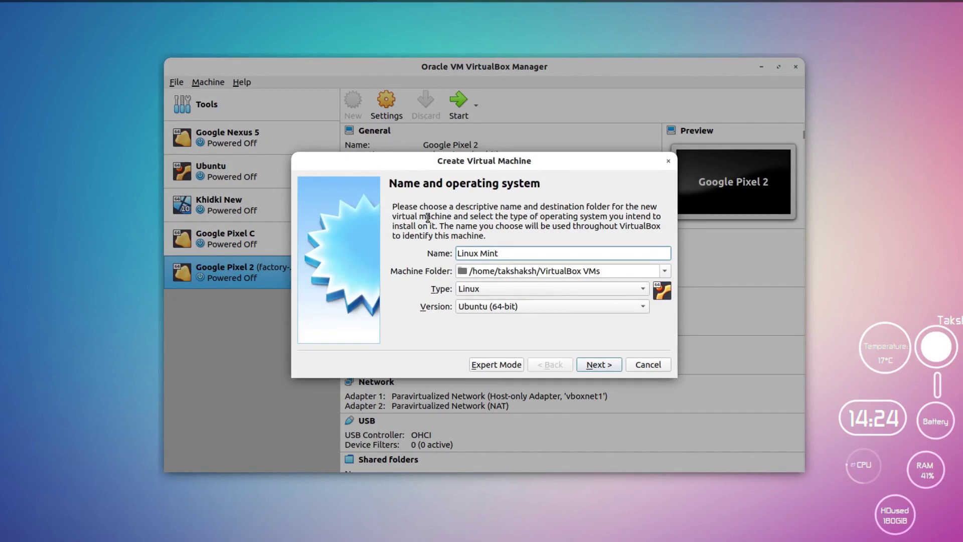
pyautogui.click(476, 290)
pyautogui.click(477, 287)
pyautogui.click(611, 368)
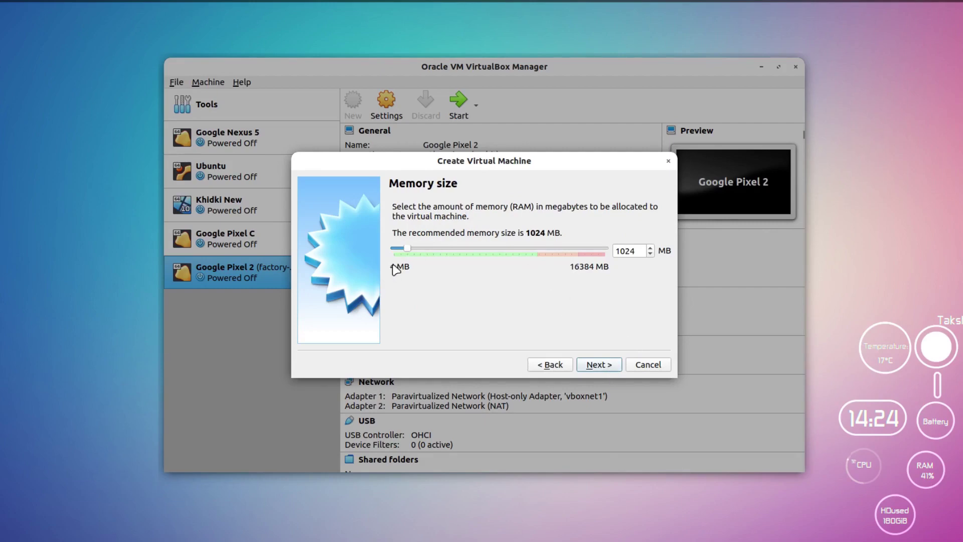
pyautogui.moveTo(409, 251); pyautogui.dragTo(454, 256)
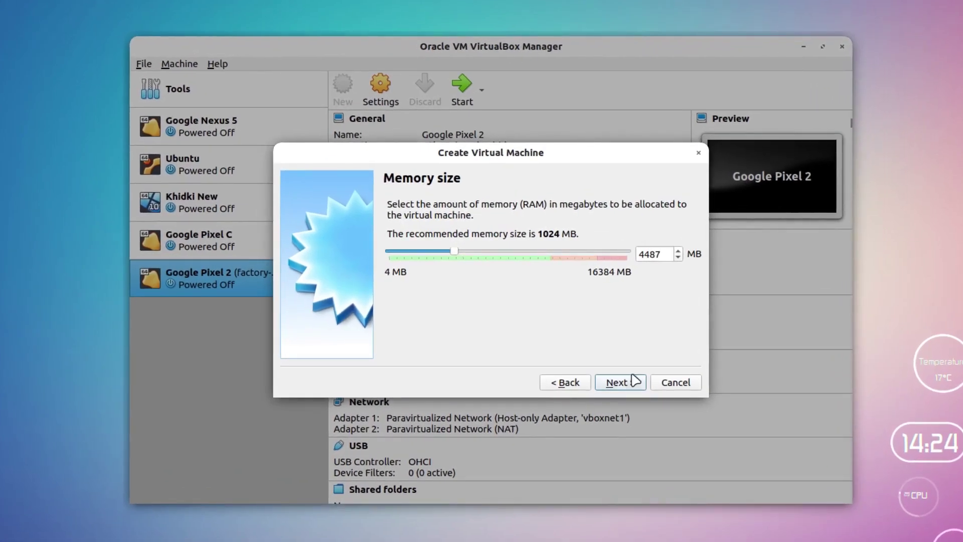
pyautogui.click(631, 383)
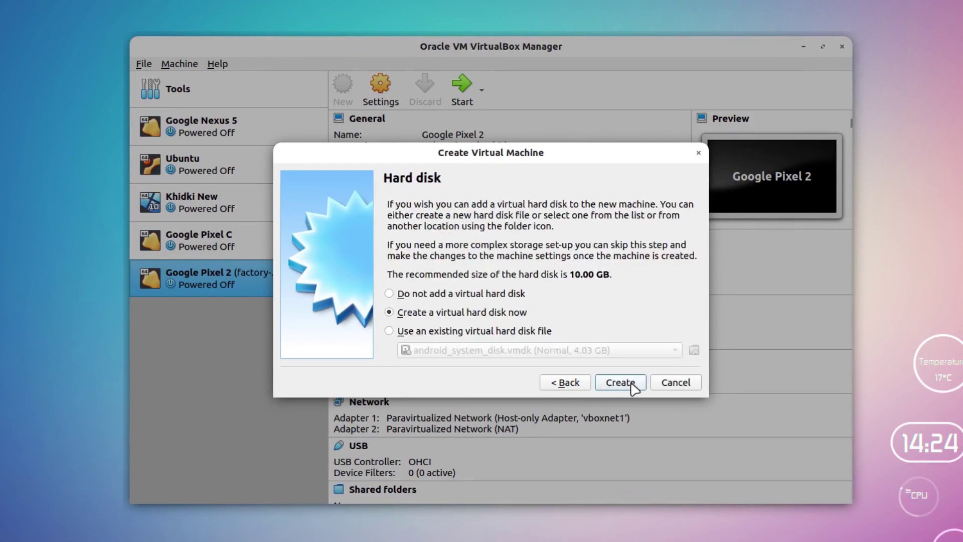
# Step: Create a new dynamically allocated VDI virtual hard disk sized 15.85 GB
pyautogui.click(631, 383)
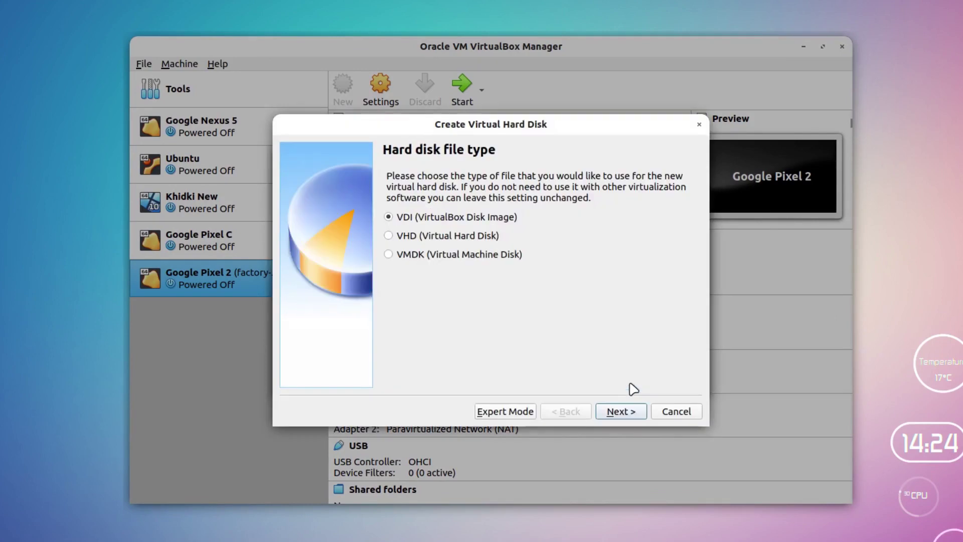
pyautogui.click(620, 412)
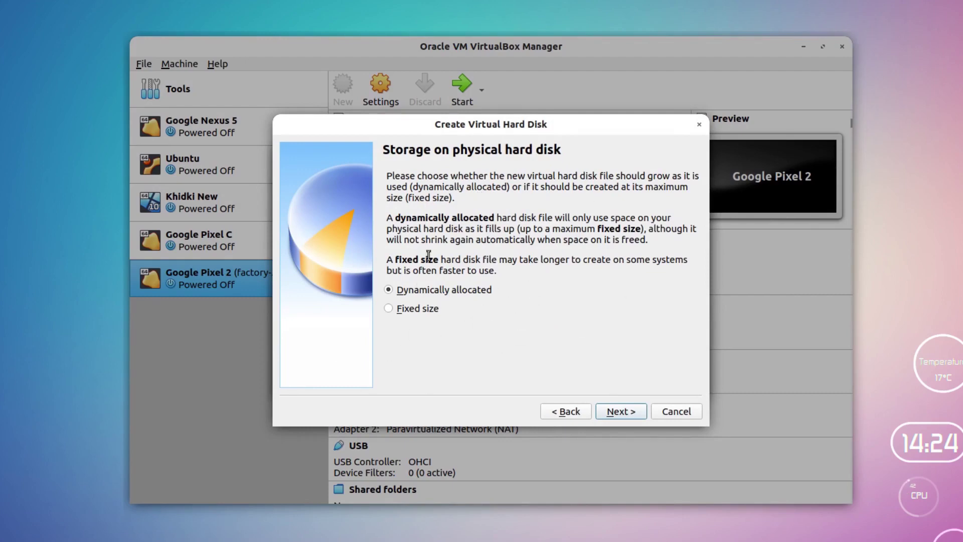
pyautogui.click(630, 410)
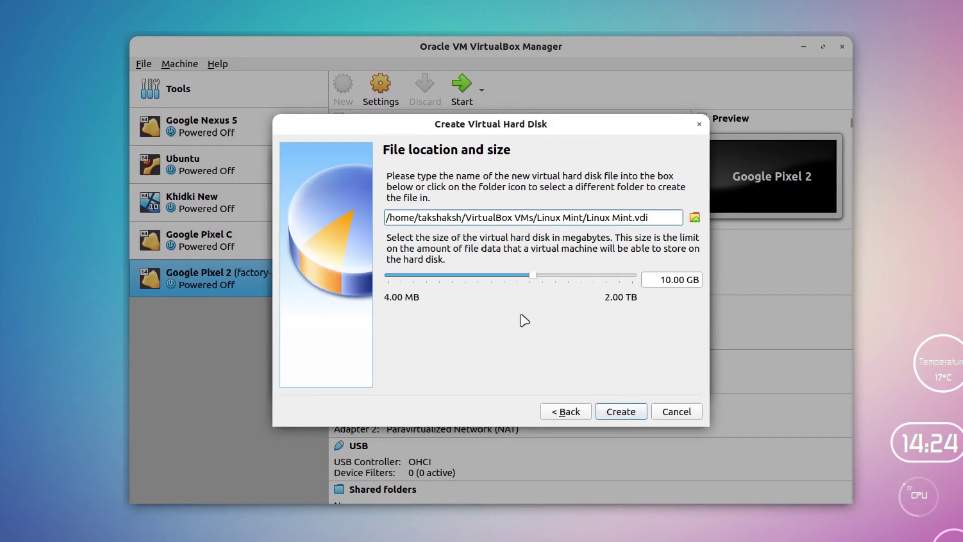
pyautogui.moveTo(536, 279)
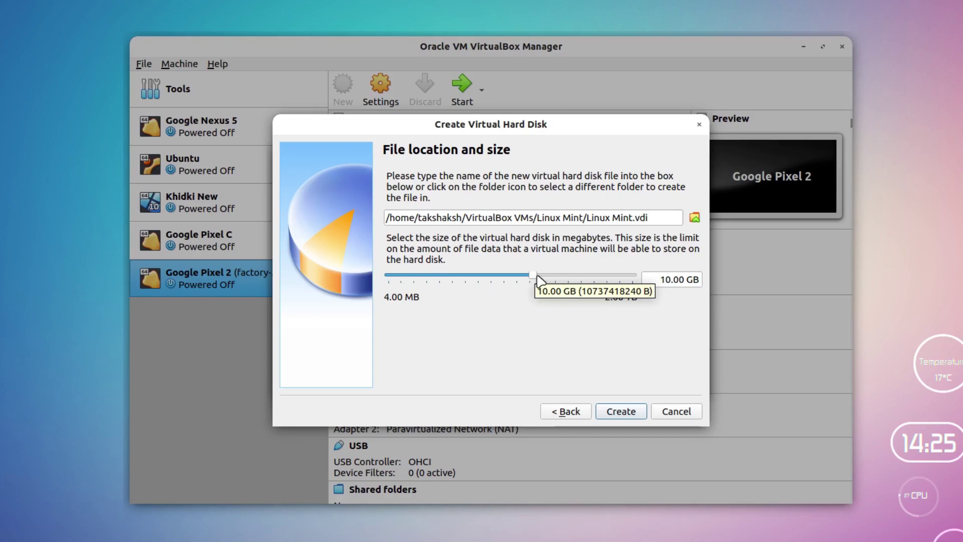
pyautogui.moveTo(534, 279); pyautogui.dragTo(544, 278)
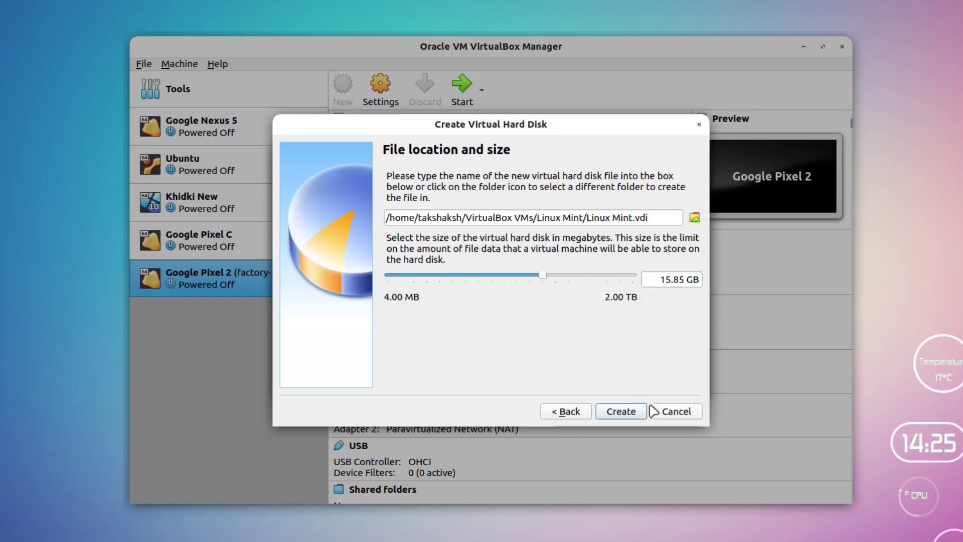
pyautogui.click(630, 413)
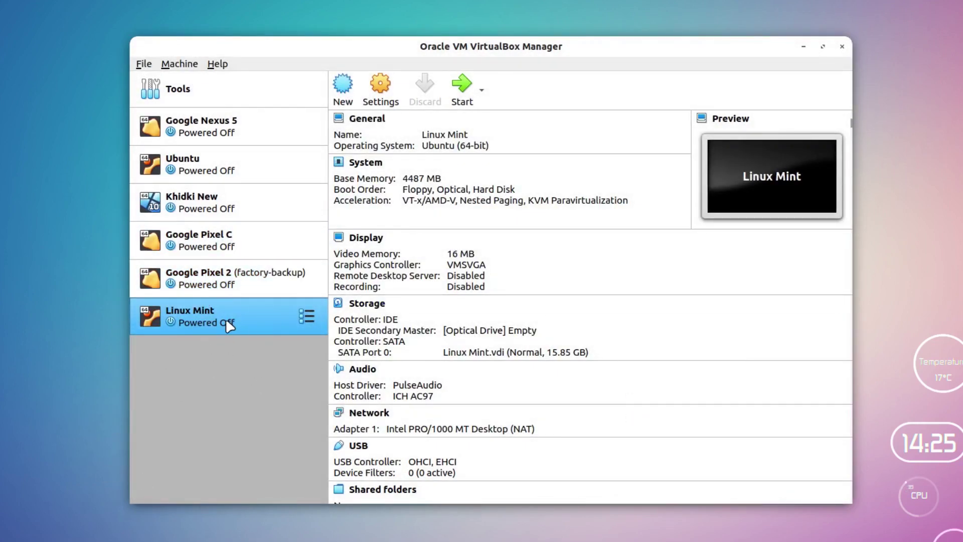
# Step: Start the VM with linuxmint-20-cinnamon-64bit.iso added and chosen as its start-up disk
pyautogui.click(464, 88)
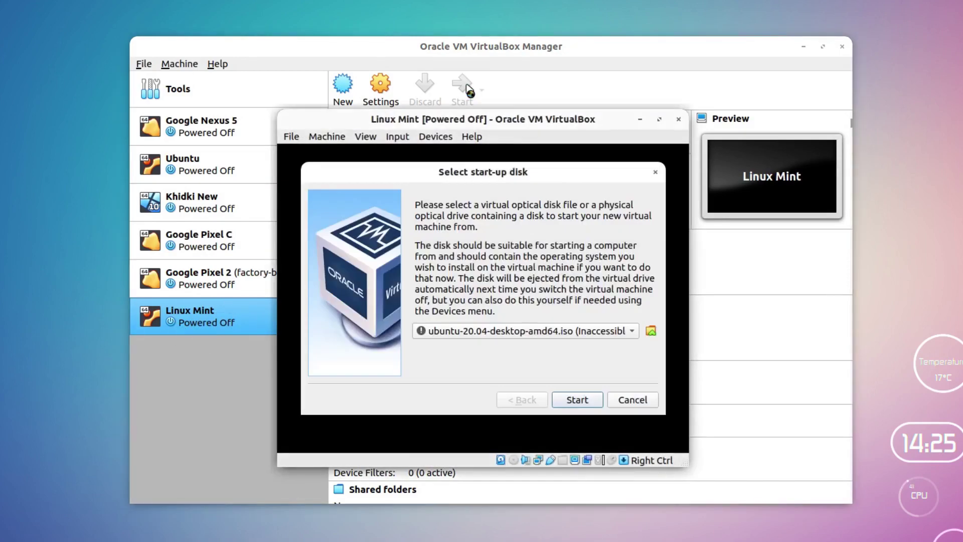
pyautogui.click(651, 331)
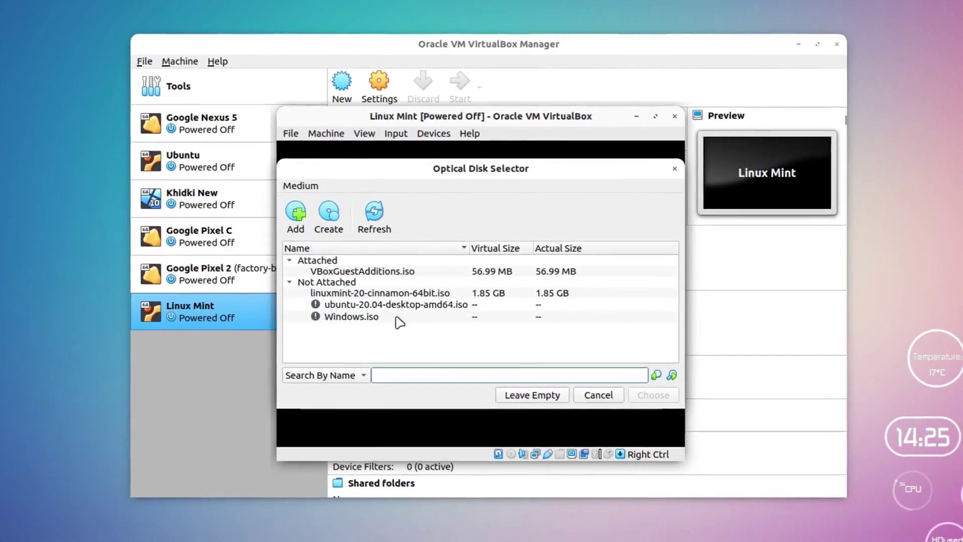
pyautogui.click(298, 206)
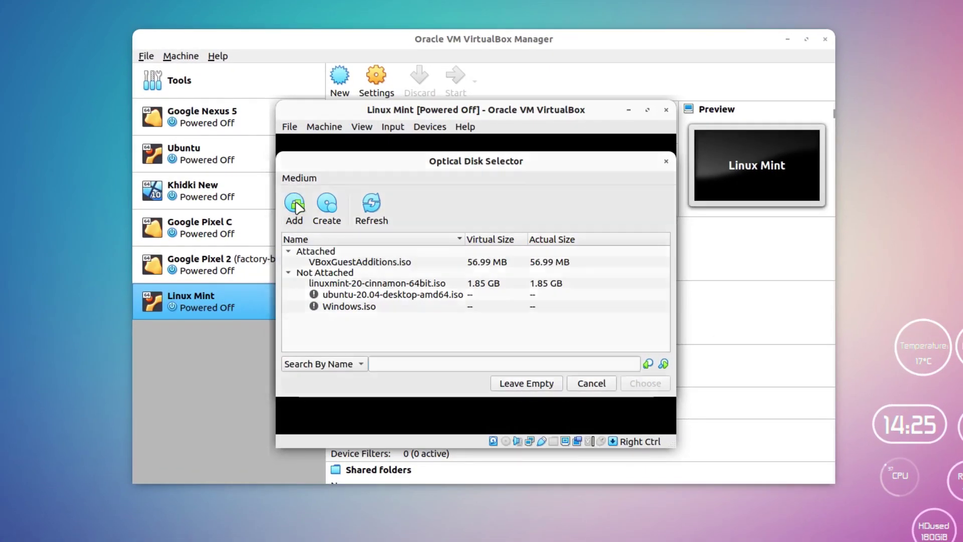
pyautogui.scroll(-1, 301, 351)
pyautogui.doubleClick(307, 534)
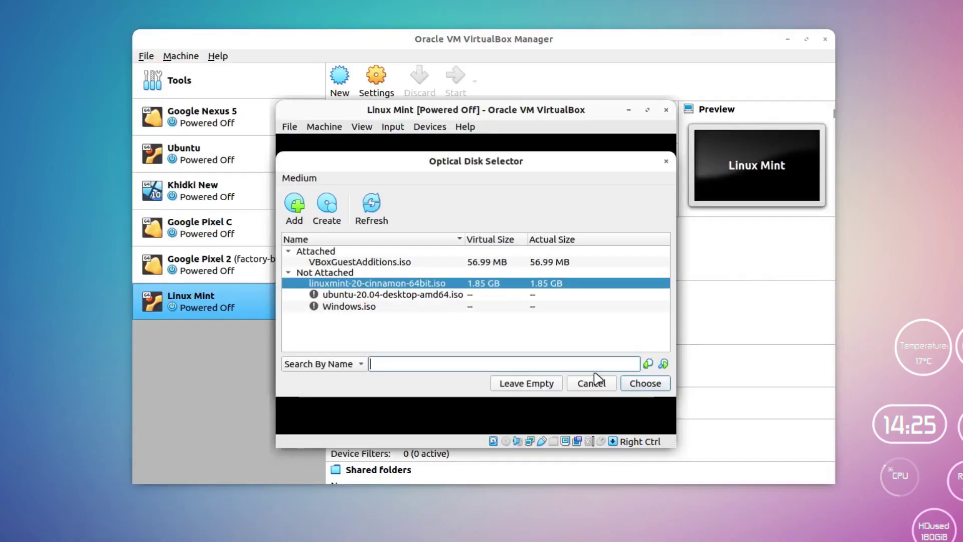
pyautogui.click(660, 385)
pyautogui.click(569, 383)
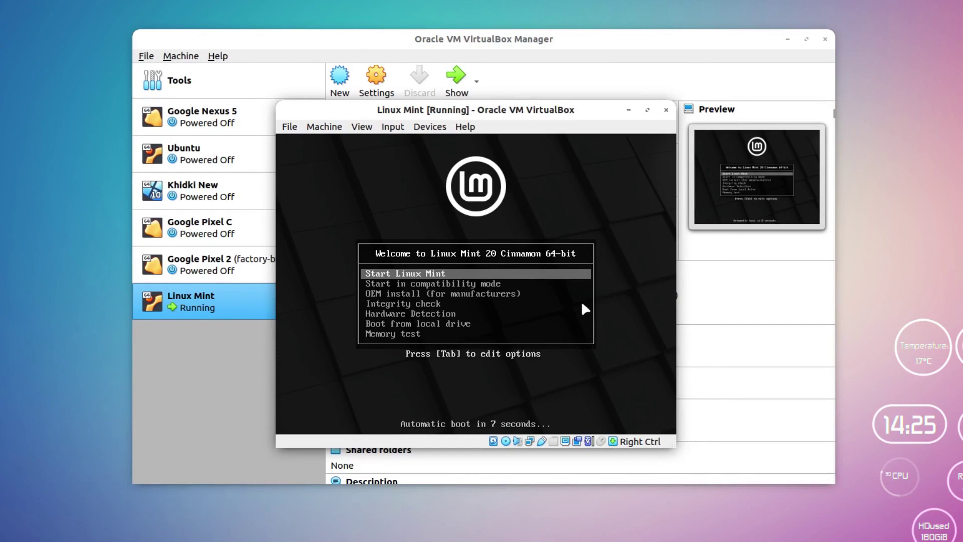
# Step: Stop the boot countdown, minimize the Manager, and boot the Start Linux Mint entry
pyautogui.press('Down')
pyautogui.press('Down')
pyautogui.press('Down')
pyautogui.press('Up')
pyautogui.press('Up')
pyautogui.press('Up')
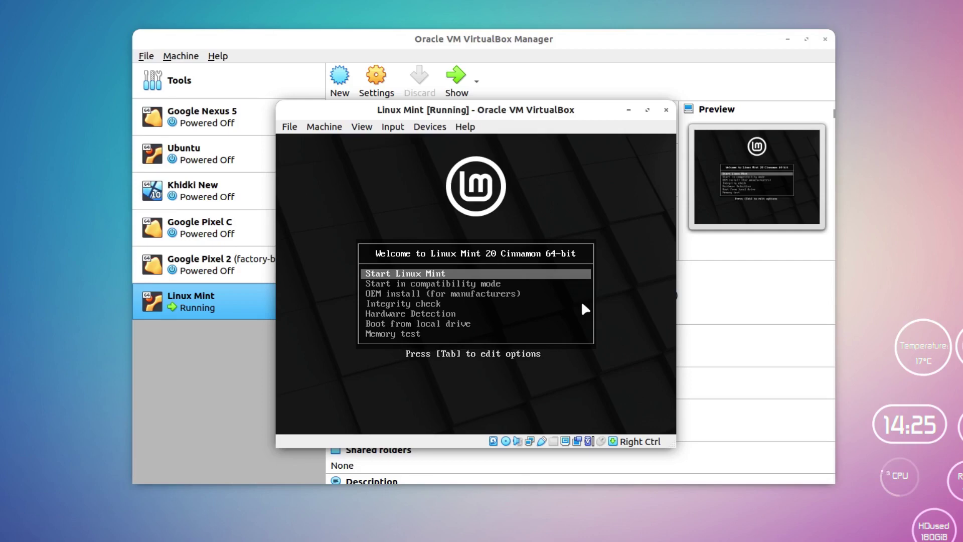
pyautogui.click(788, 39)
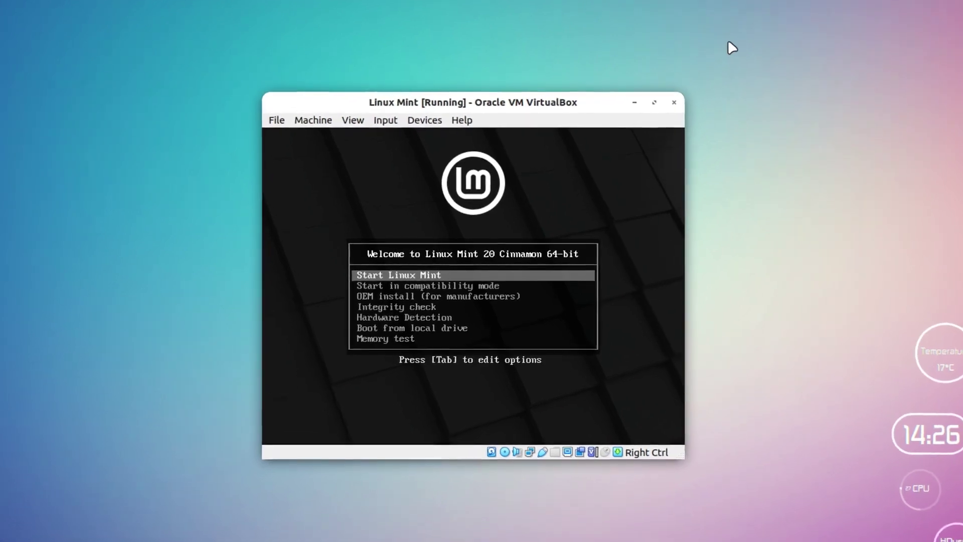
pyautogui.press('Return')
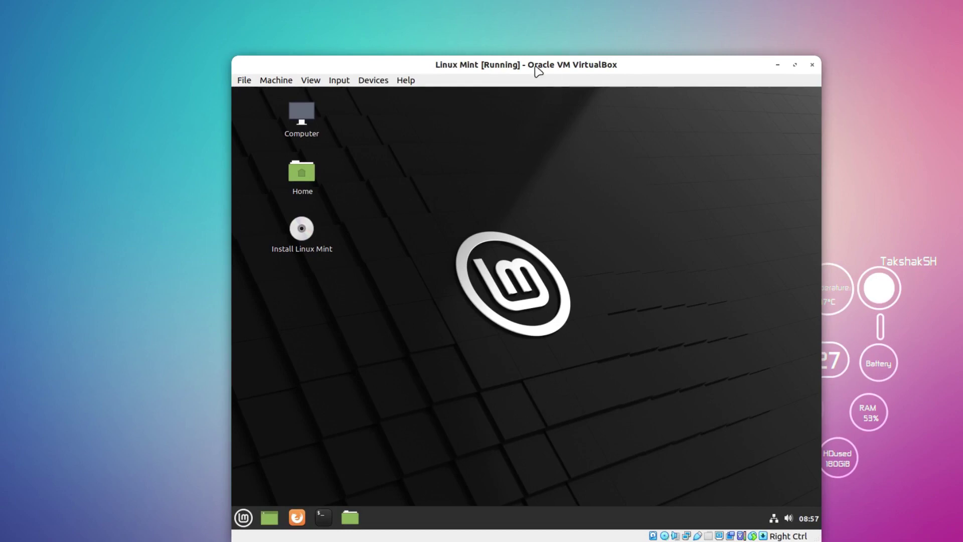
pyautogui.moveTo(535, 68); pyautogui.dragTo(465, 3)
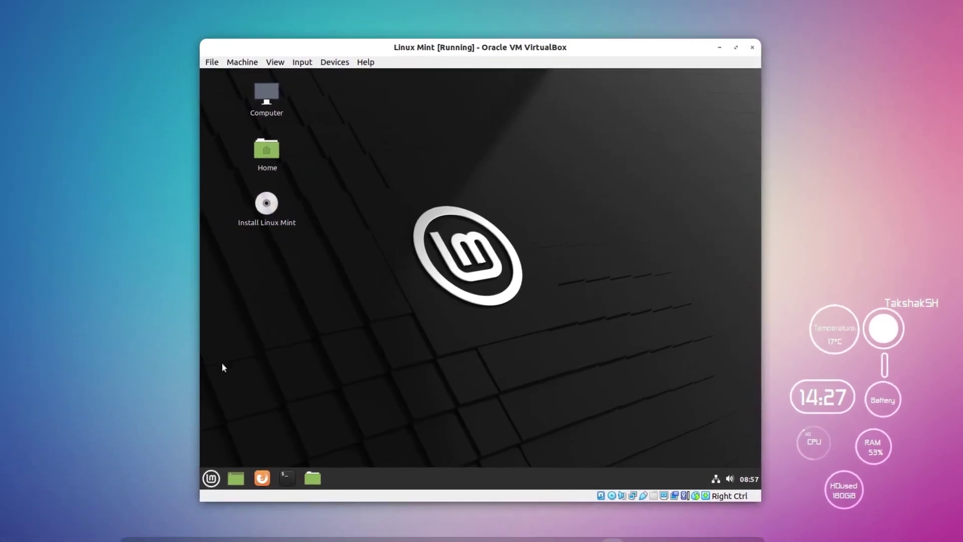
pyautogui.click(201, 469)
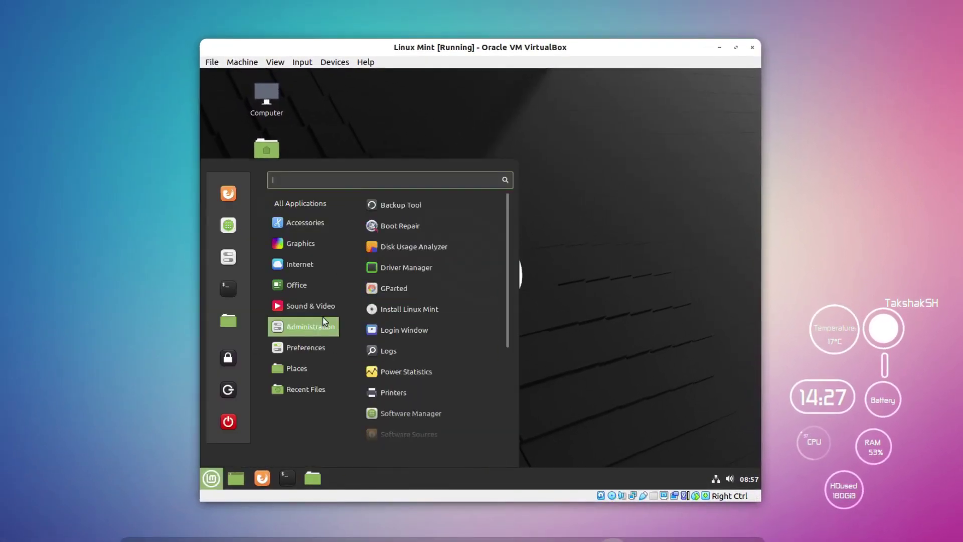
pyautogui.moveTo(303, 285)
pyautogui.moveTo(317, 345)
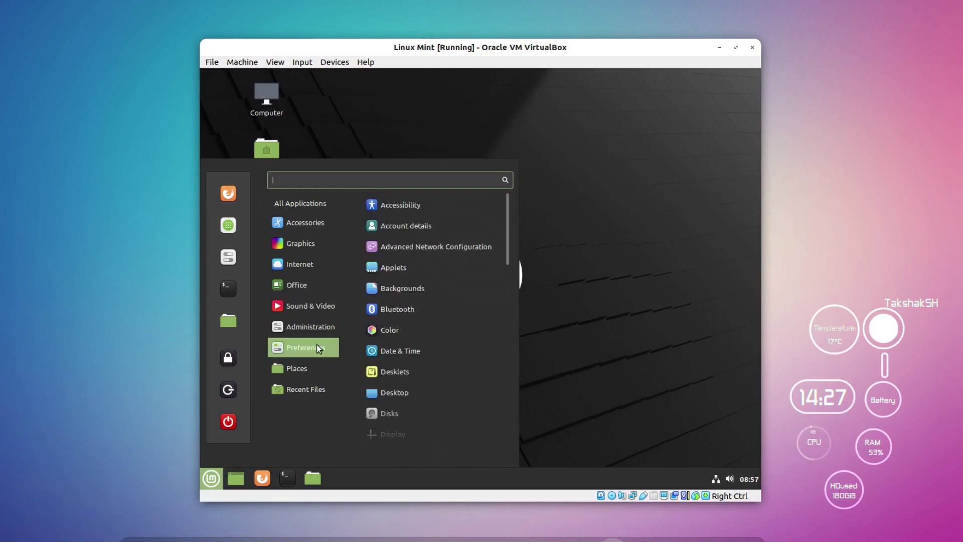
pyautogui.click(410, 224)
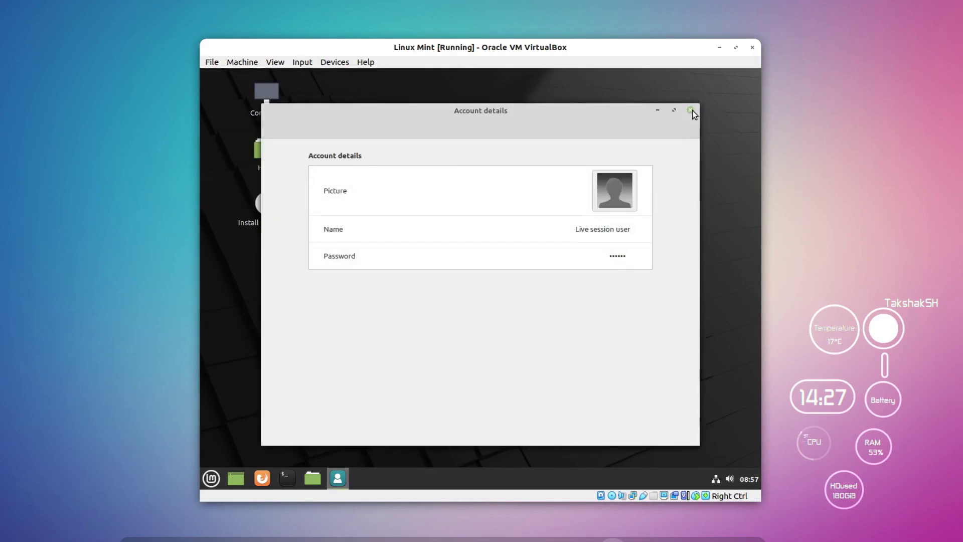
pyautogui.click(691, 110)
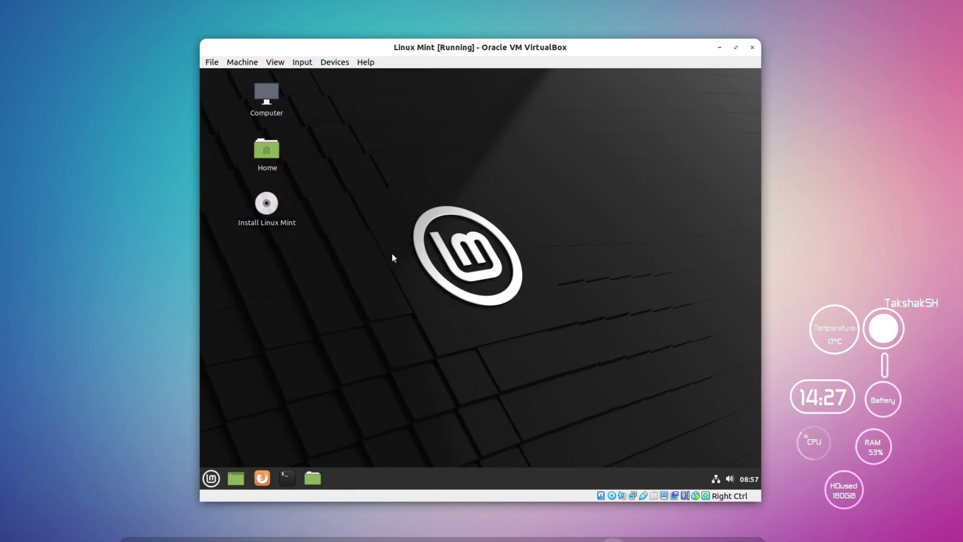
# Step: Launch Install Linux Mint, choose English with English (US) keyboard, and enable multimedia codecs
pyautogui.doubleClick(272, 209)
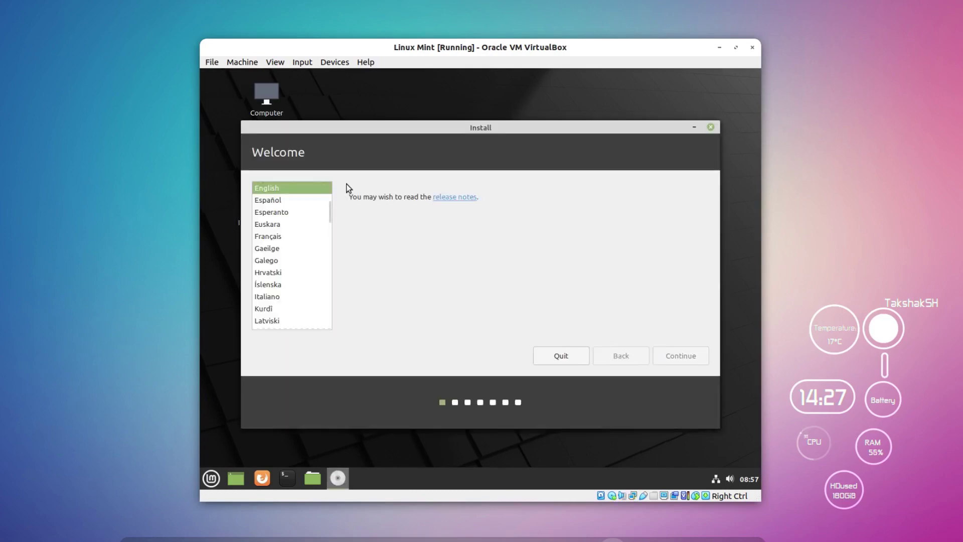
pyautogui.scroll(3, 288, 231)
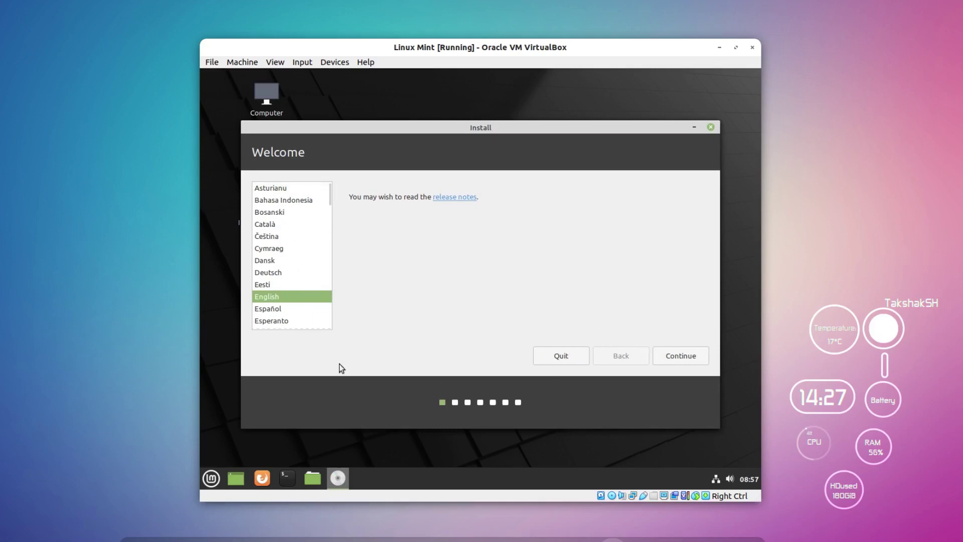
pyautogui.click(684, 355)
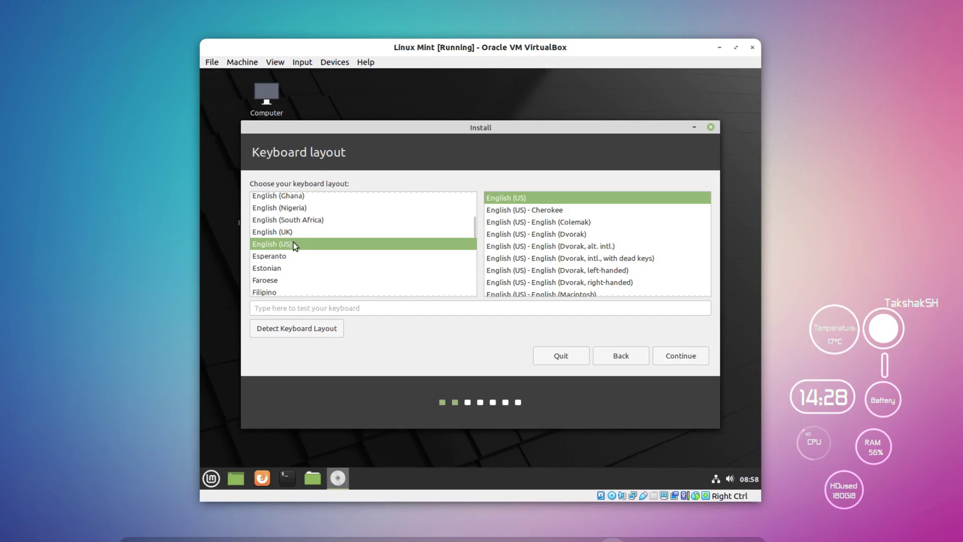
pyautogui.click(682, 356)
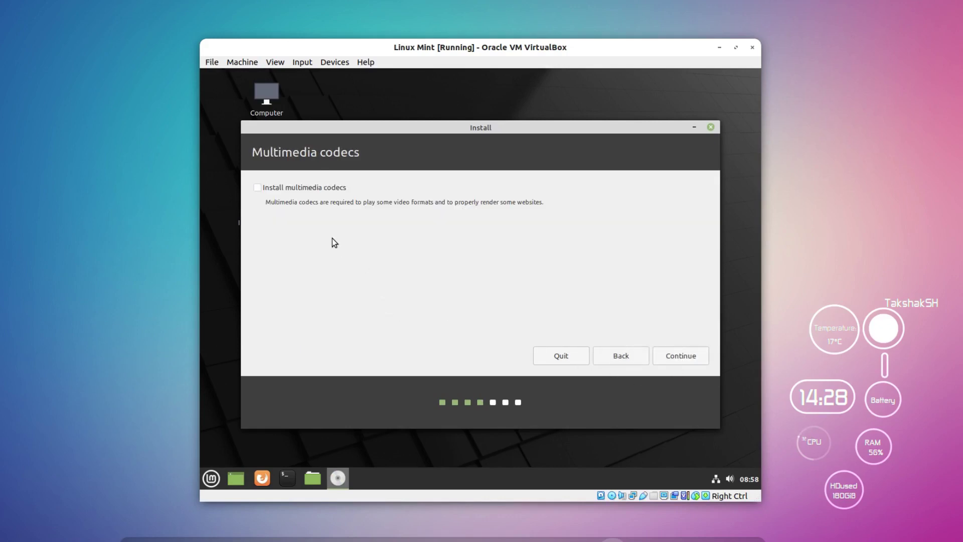
pyautogui.click(341, 191)
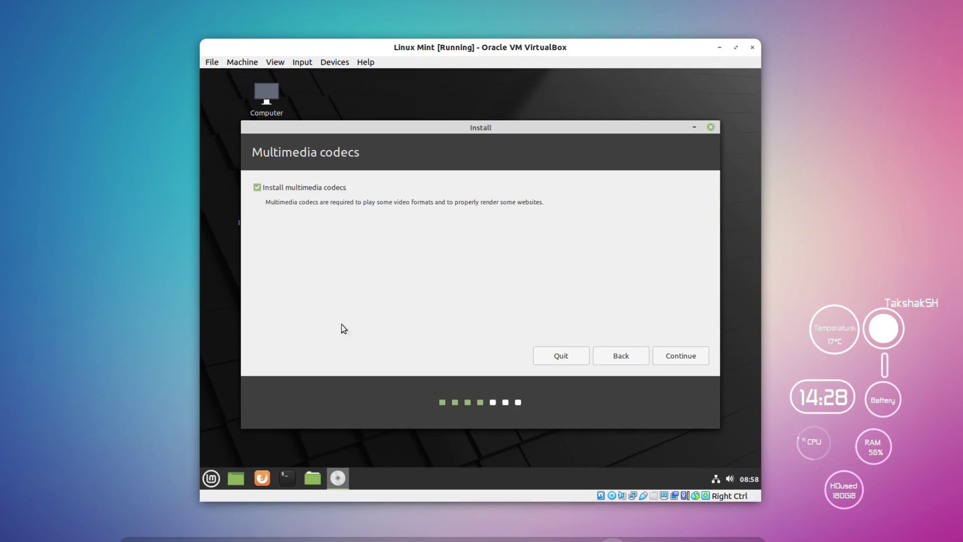
pyautogui.click(675, 357)
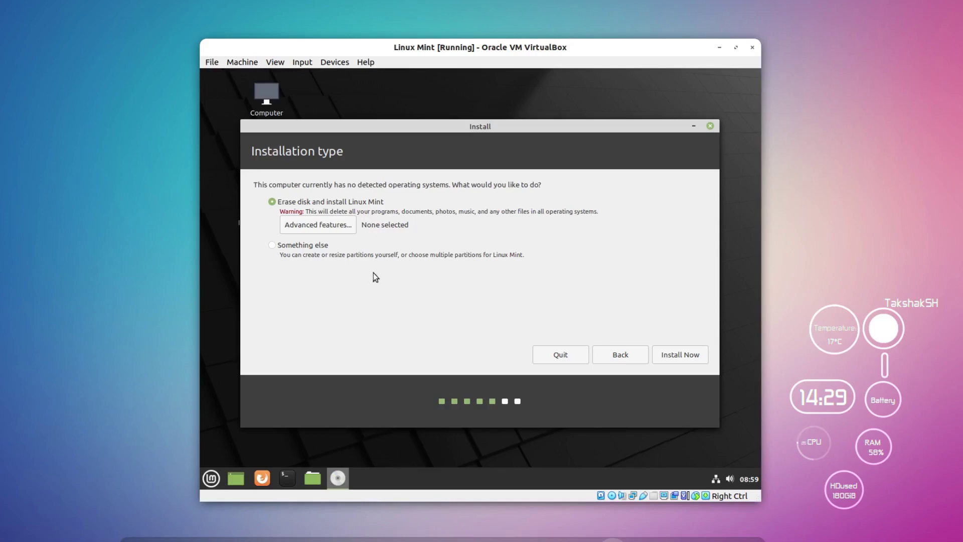
# Step: Try the Something else option and keep /dev/sda as the boot loader device
pyautogui.click(273, 246)
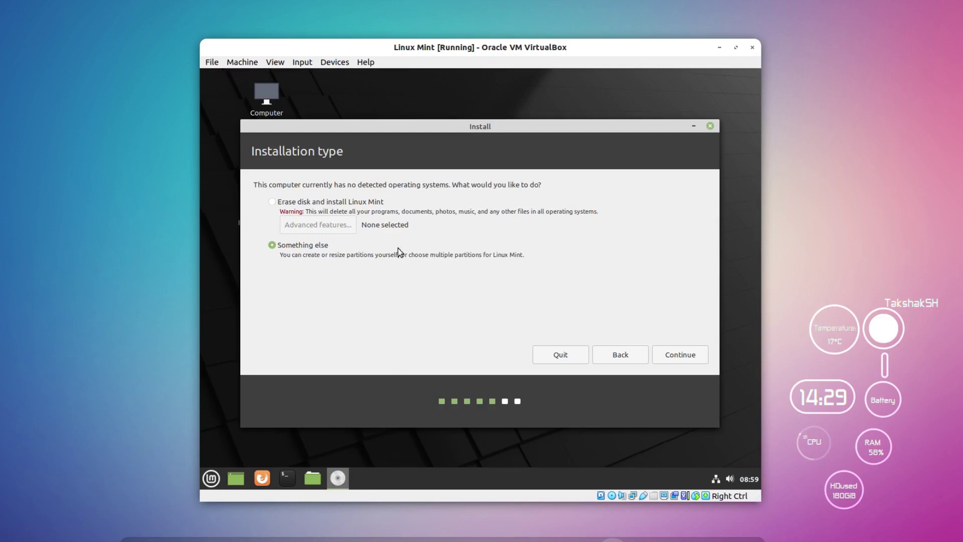
pyautogui.click(272, 202)
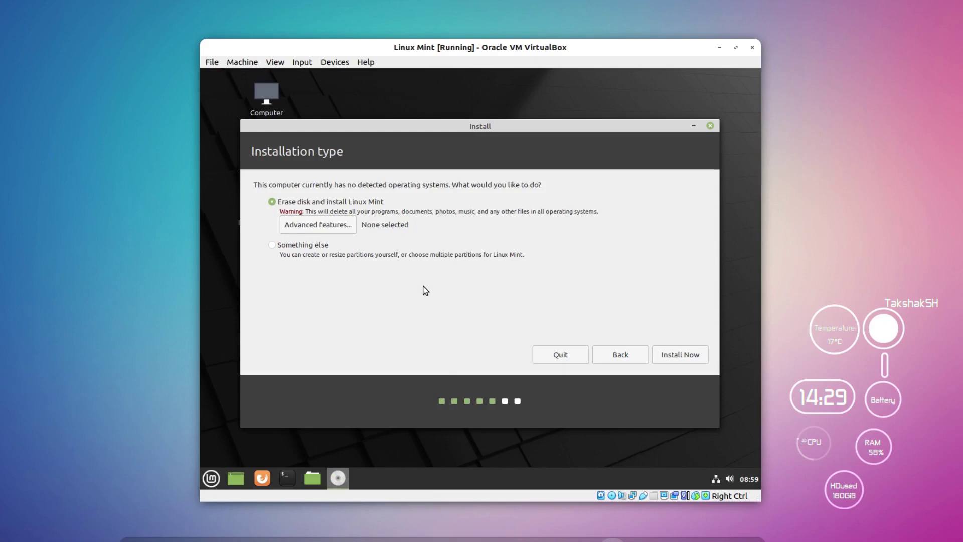
pyautogui.click(272, 247)
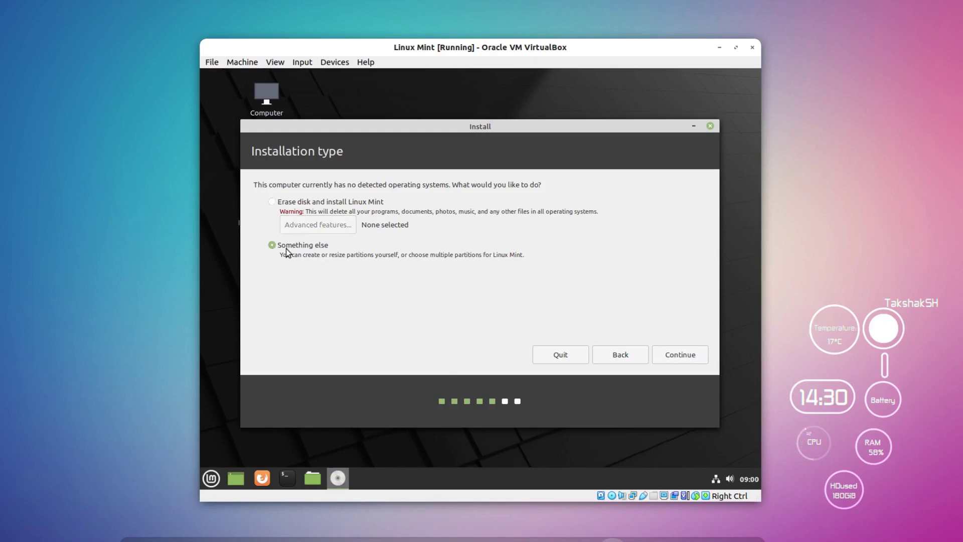
pyautogui.click(684, 360)
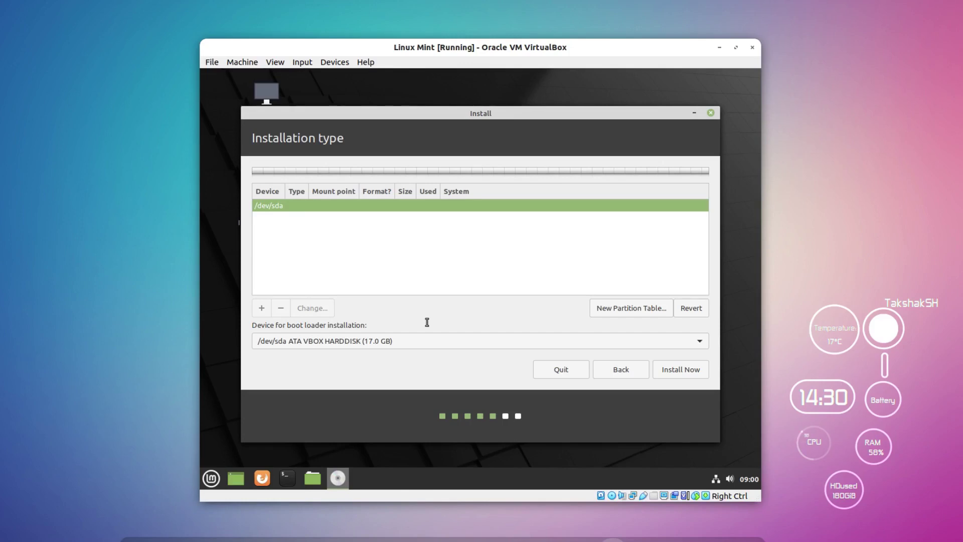
pyautogui.click(392, 346)
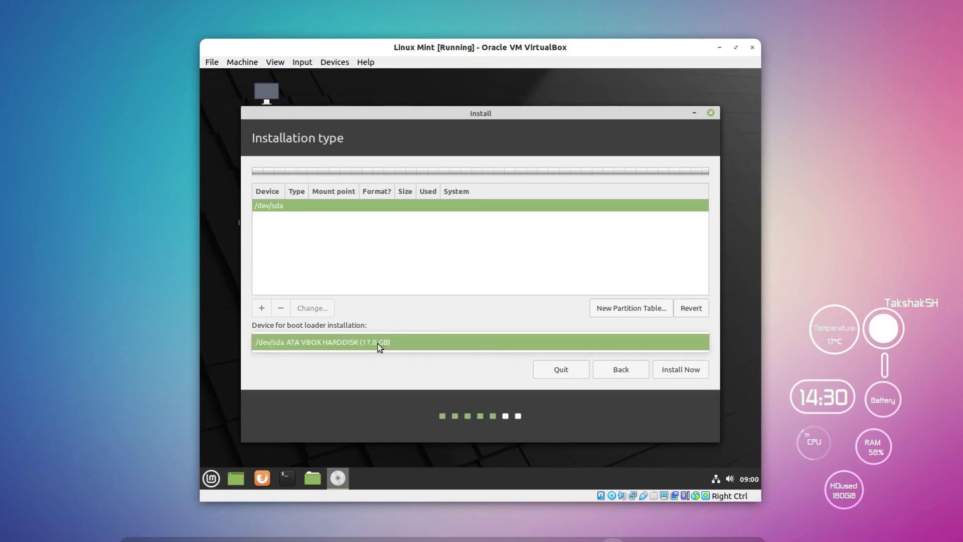
pyautogui.click(375, 346)
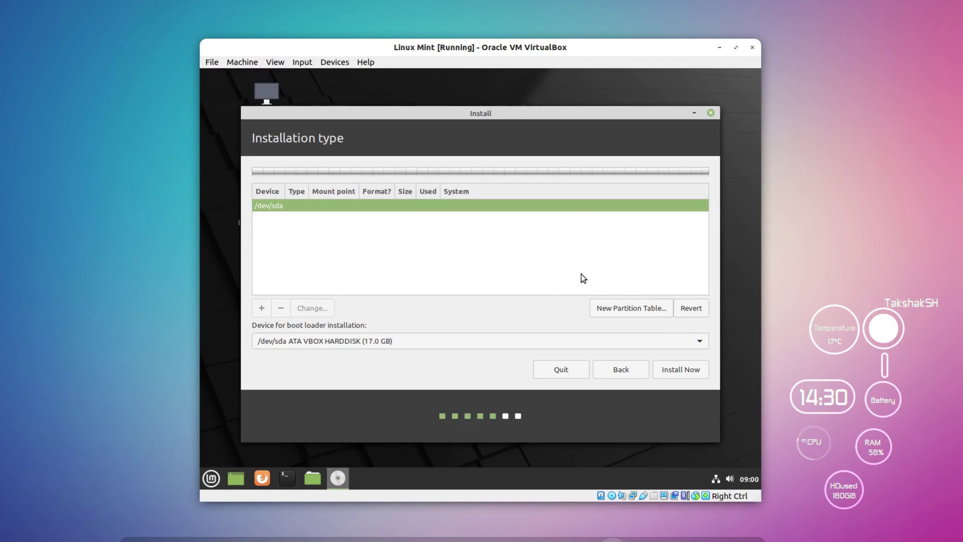
# Step: Abandon manual partitioning and return to the installation type choices
pyautogui.click(565, 370)
pyautogui.click(543, 289)
pyautogui.click(619, 370)
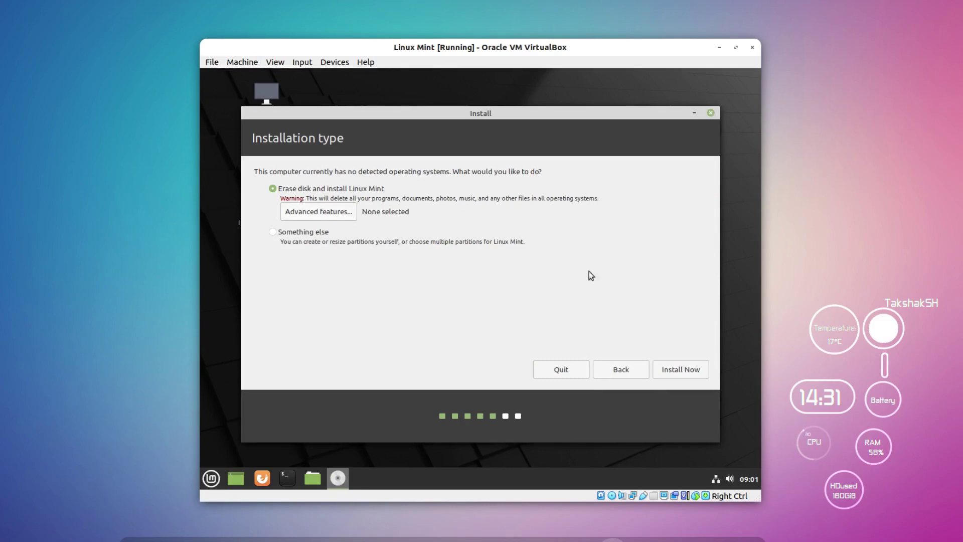
# Step: Start the erase-disk install, confirm writing changes to disk, and keep the Kolkata time zone
pyautogui.click(686, 370)
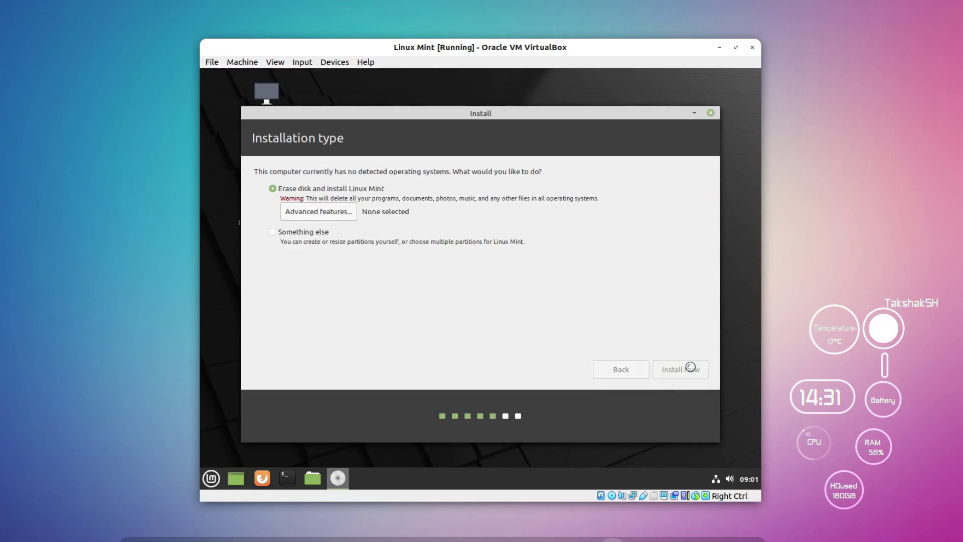
pyautogui.moveTo(401, 272); pyautogui.dragTo(443, 205)
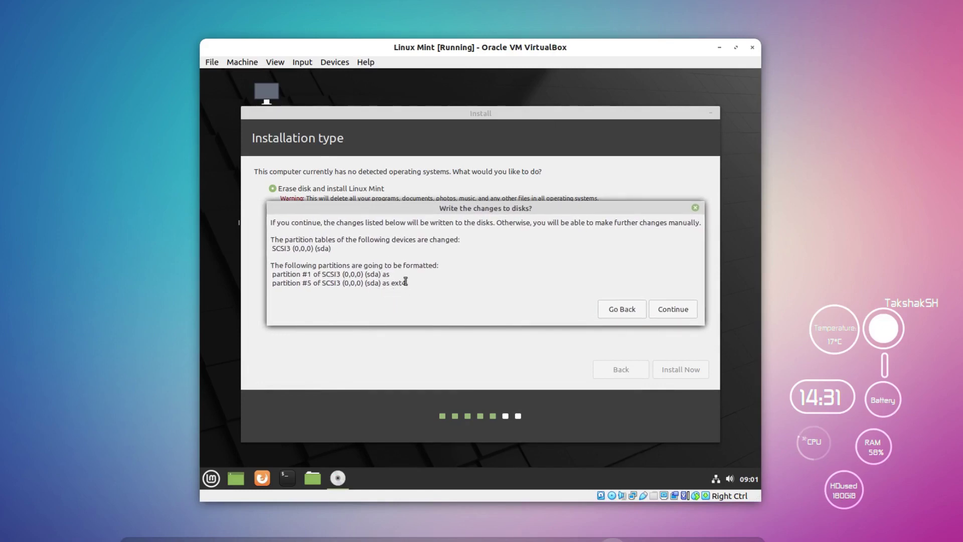
pyautogui.click(679, 311)
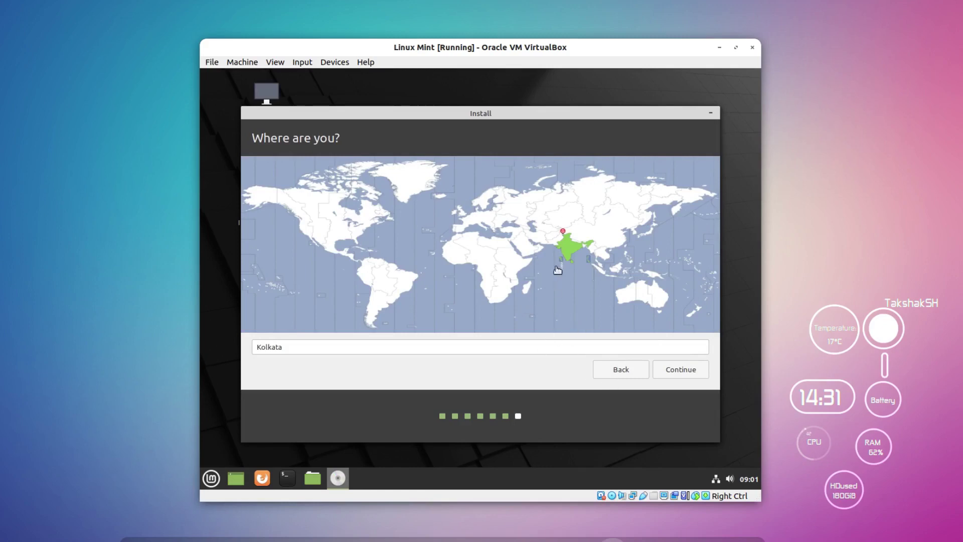
pyautogui.click(693, 371)
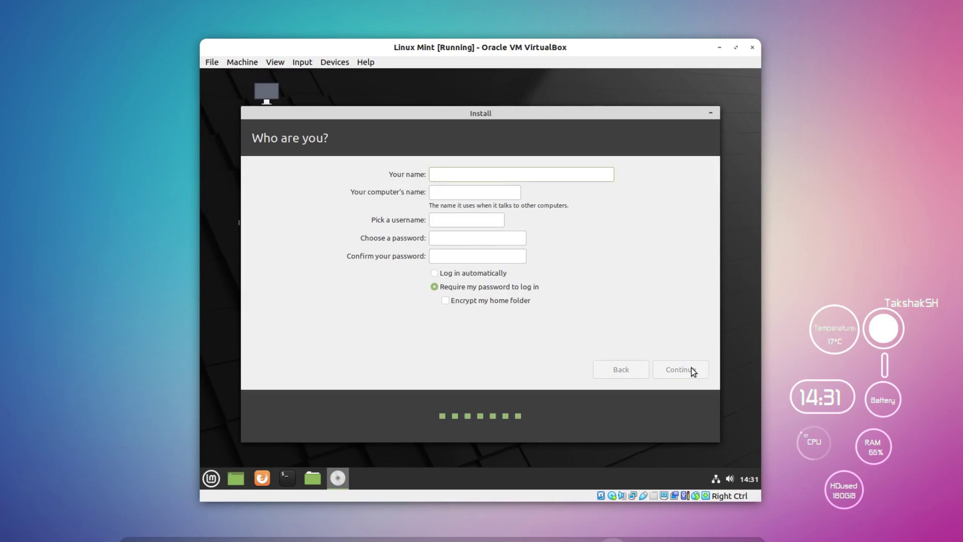
# Step: Enter the user's full name and adjust the computer name and username
pyautogui.write('Takshak Rajput')
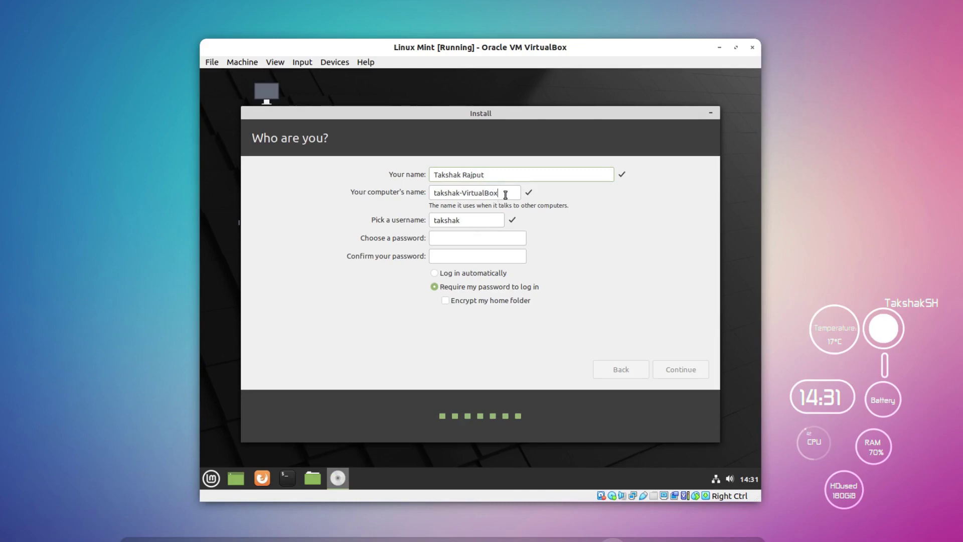
pyautogui.press('BackSpace')
pyautogui.press('BackSpace')
pyautogui.press('BackSpace')
pyautogui.press('BackSpace')
pyautogui.press('BackSpace')
pyautogui.press('BackSpace')
pyautogui.press('BackSpace')
pyautogui.press('BackSpace')
pyautogui.press('BackSpace')
pyautogui.press('BackSpace')
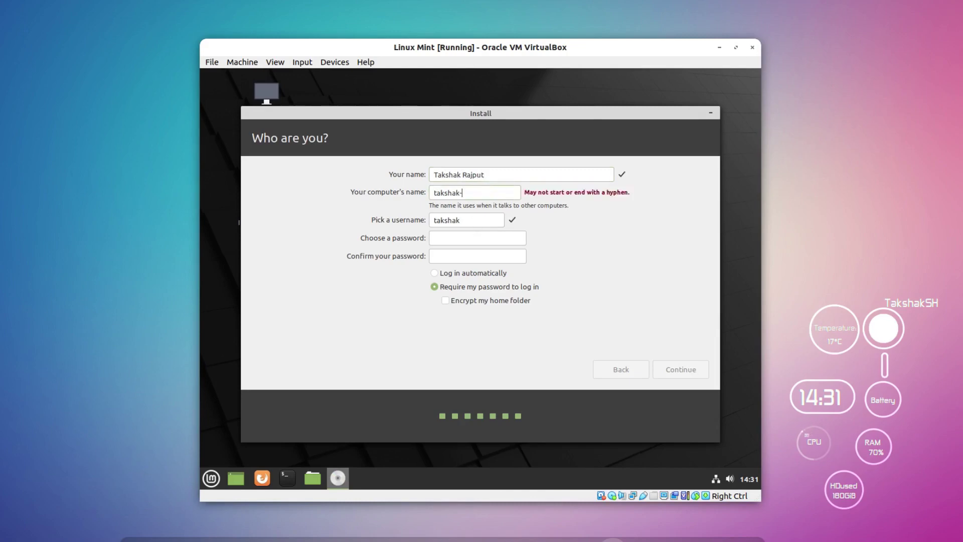
pyautogui.press('BackSpace')
pyautogui.write('sh')
pyautogui.doubleClick(489, 221)
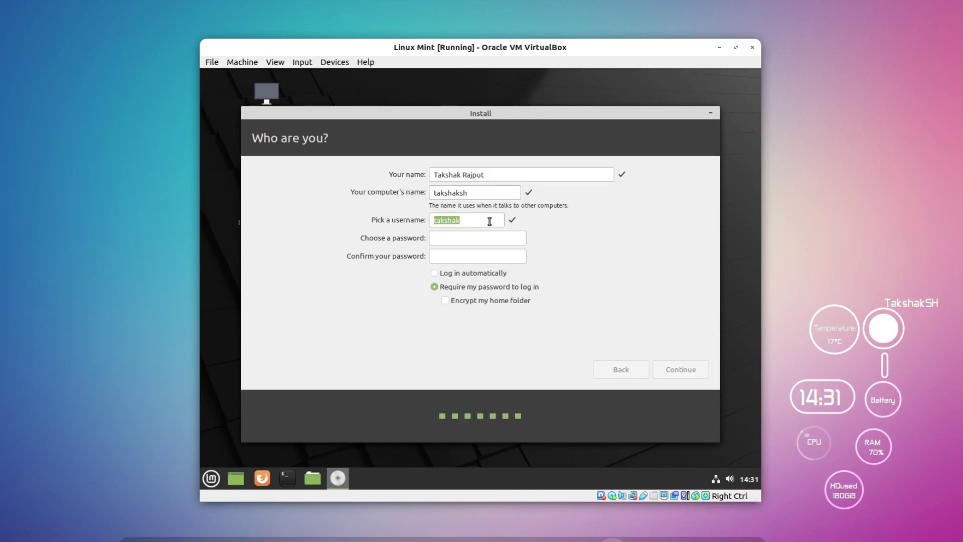
pyautogui.write('T')
pyautogui.press('BackSpace')
pyautogui.hotkey('shift', 'Tab')
pyautogui.write('Ta')
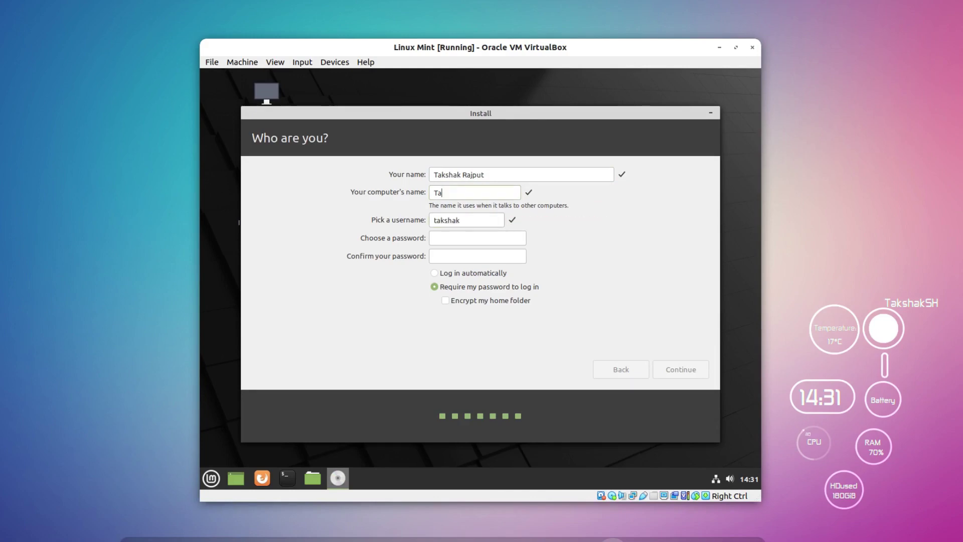
pyautogui.write('kshakSHtakshak')
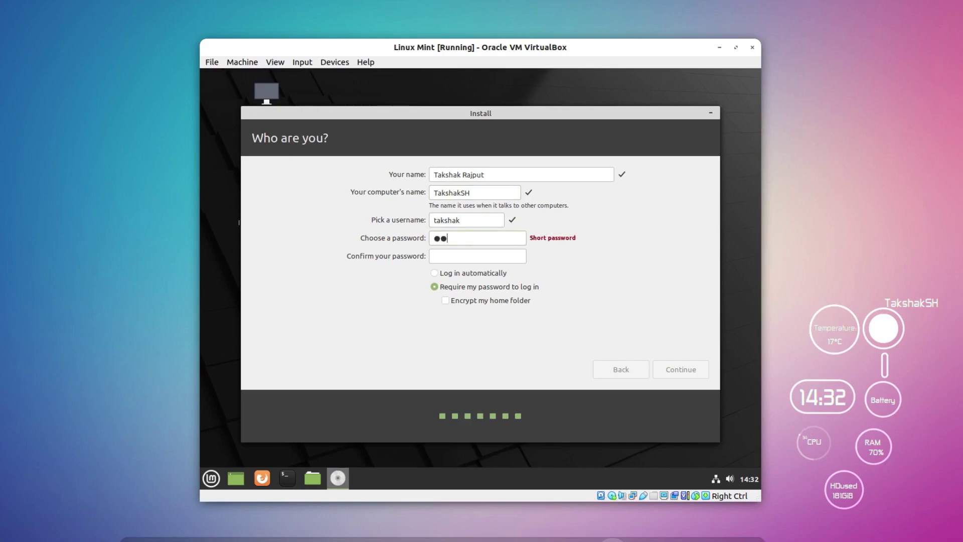
# Step: Enter and confirm the account password, then submit to run the installation
pyautogui.press('Tab')
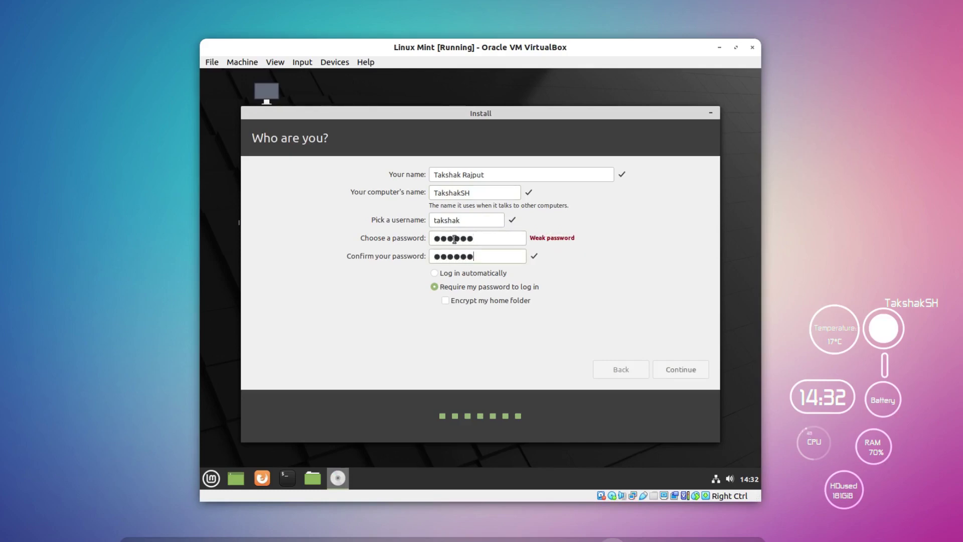
pyautogui.click(691, 372)
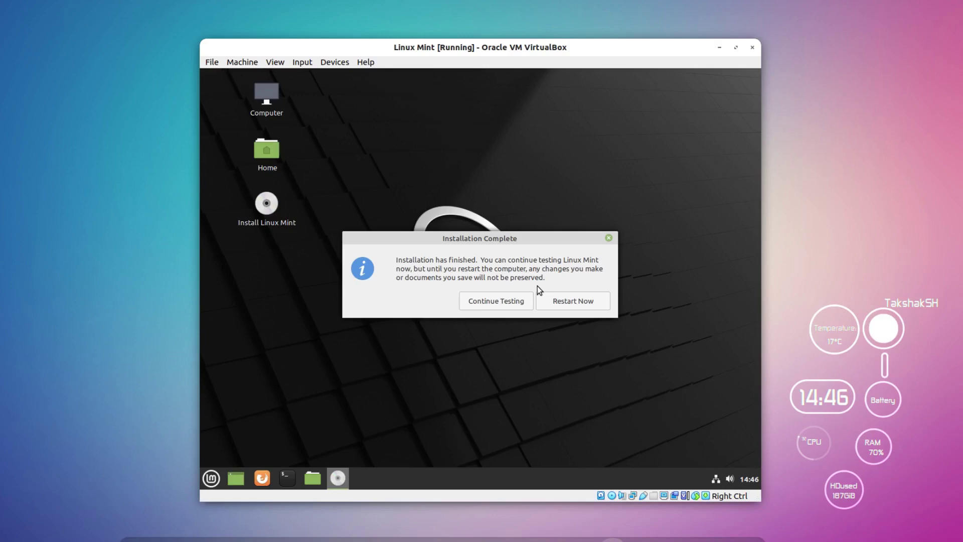
# Step: Restart the VM and confirm the installation medium is removed to boot Linux Mint
pyautogui.click(584, 301)
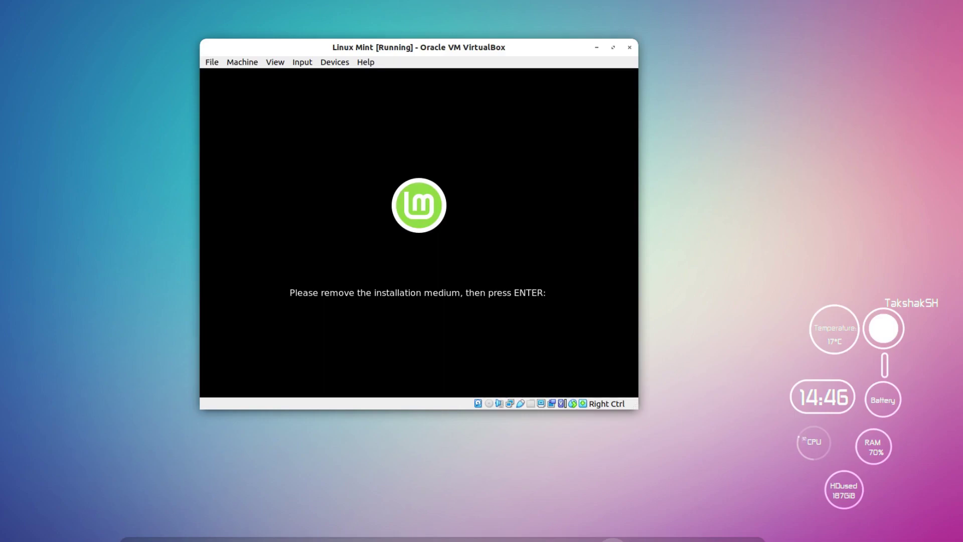
pyautogui.press('Return')
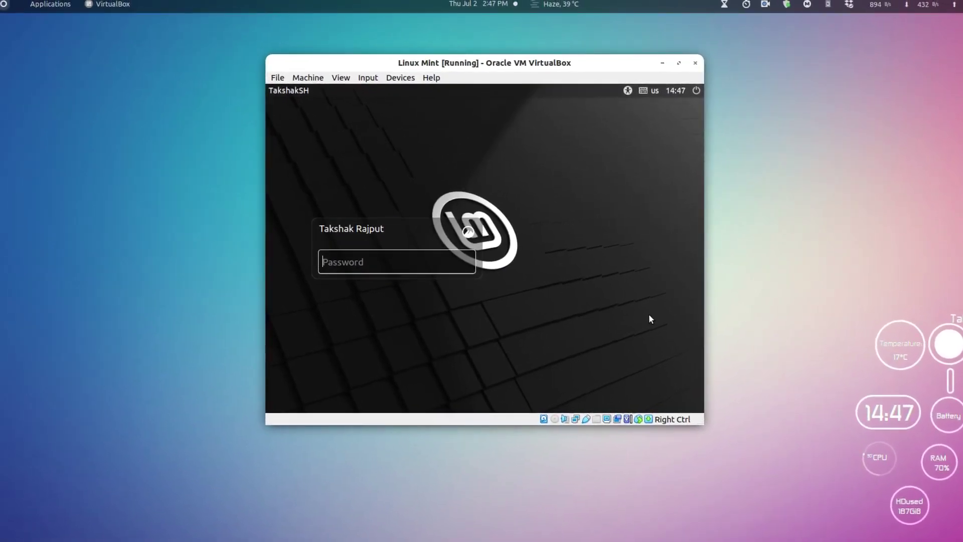
# Step: Log in with the account password, dismiss the video driver and network notices, and close Welcome
pyautogui.write('******')
pyautogui.press('Return')
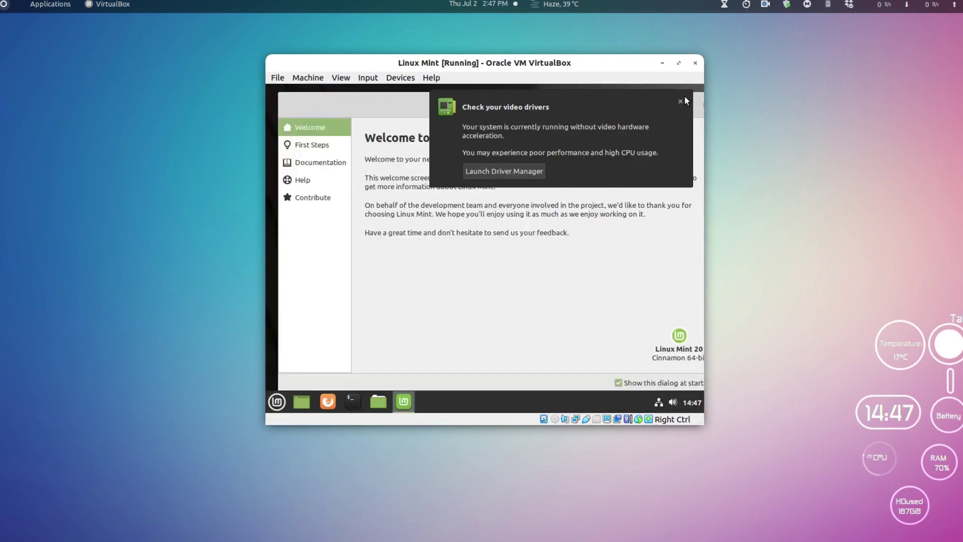
pyautogui.click(683, 101)
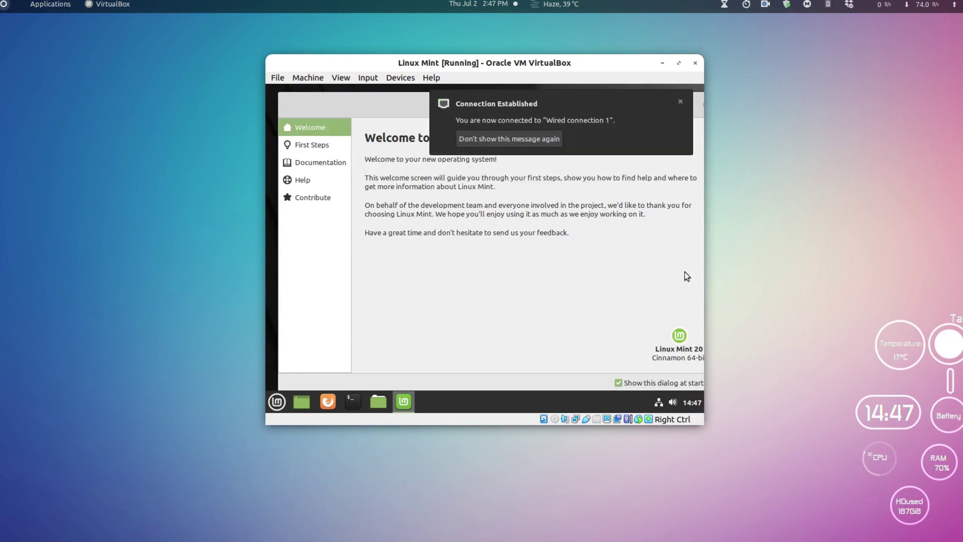
pyautogui.click(680, 102)
pyautogui.click(670, 104)
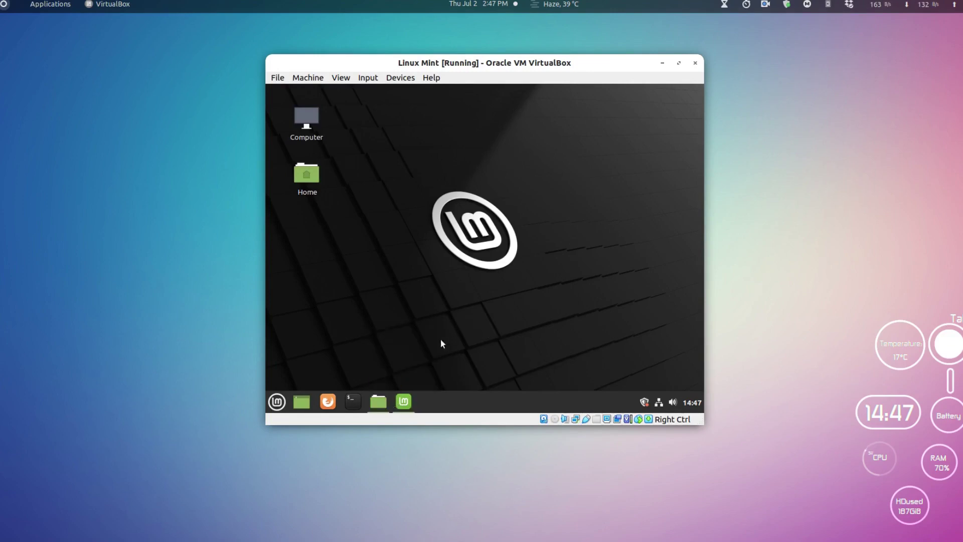
# Step: View the Home folder, minimise it, and launch System Settings from the Mint menu
pyautogui.click(369, 402)
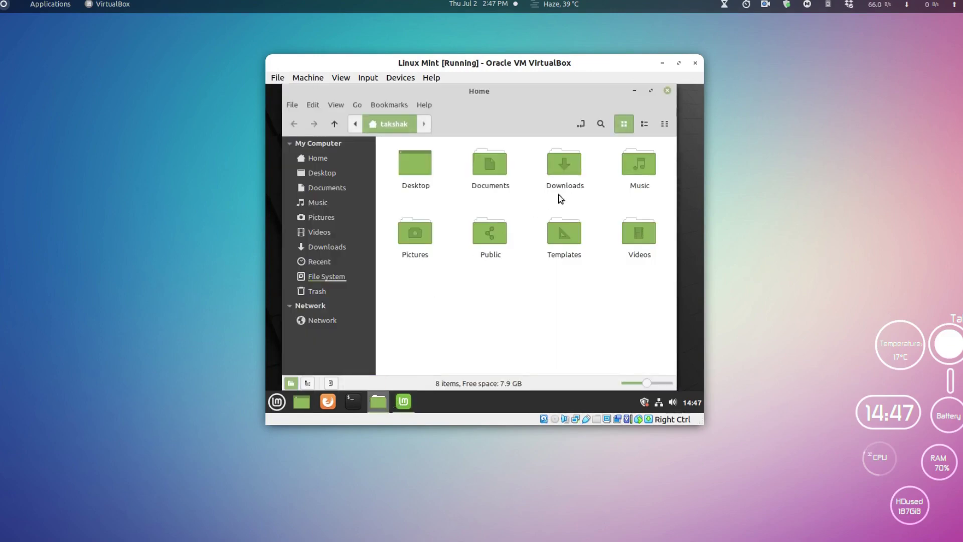
pyautogui.click(634, 91)
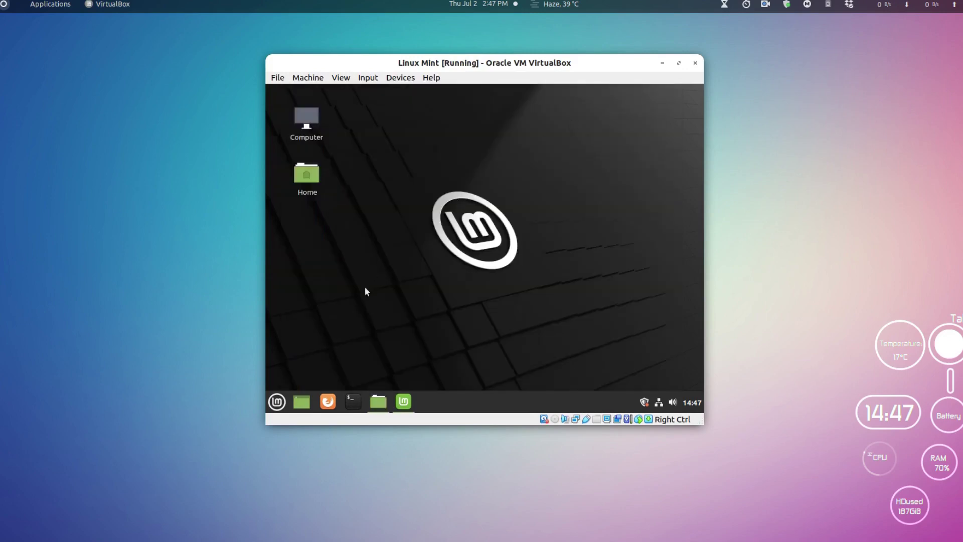
pyautogui.click(276, 403)
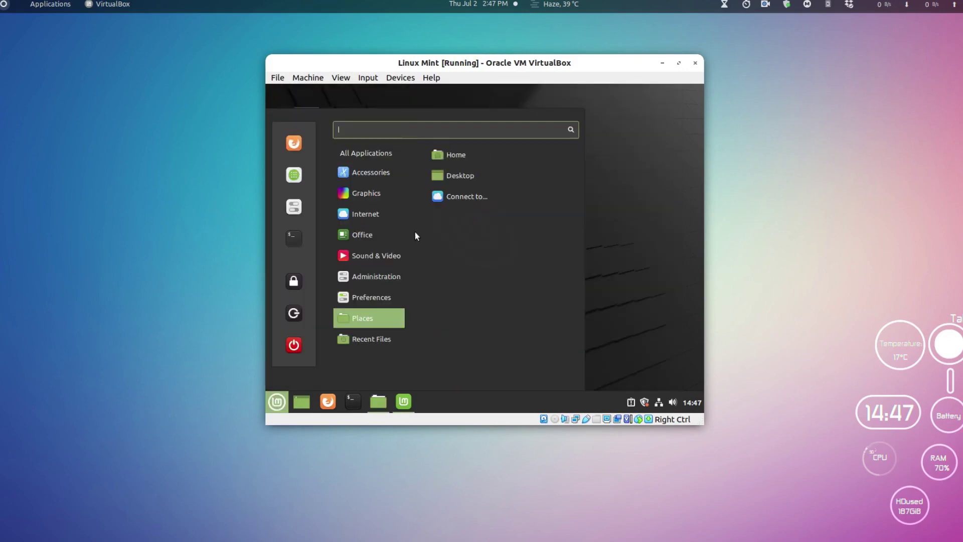
pyautogui.click(296, 206)
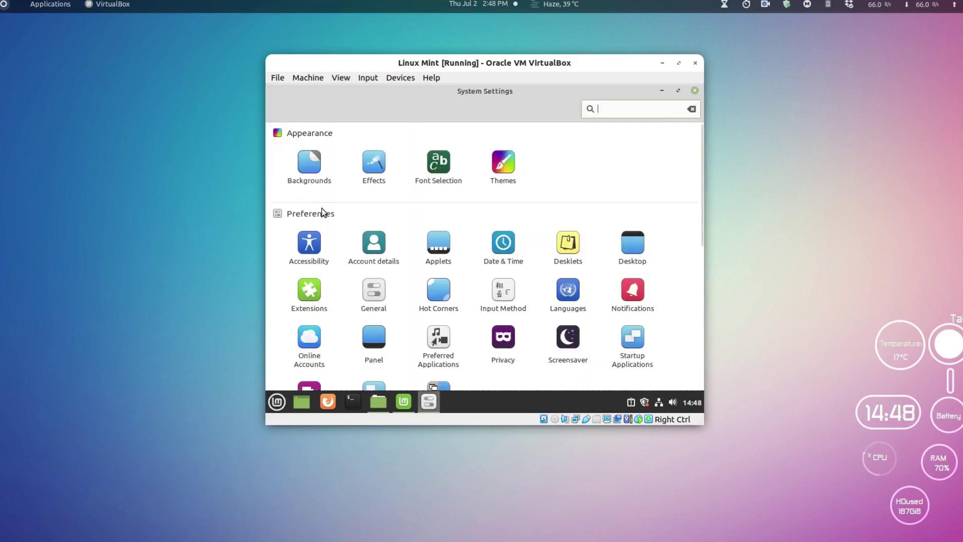